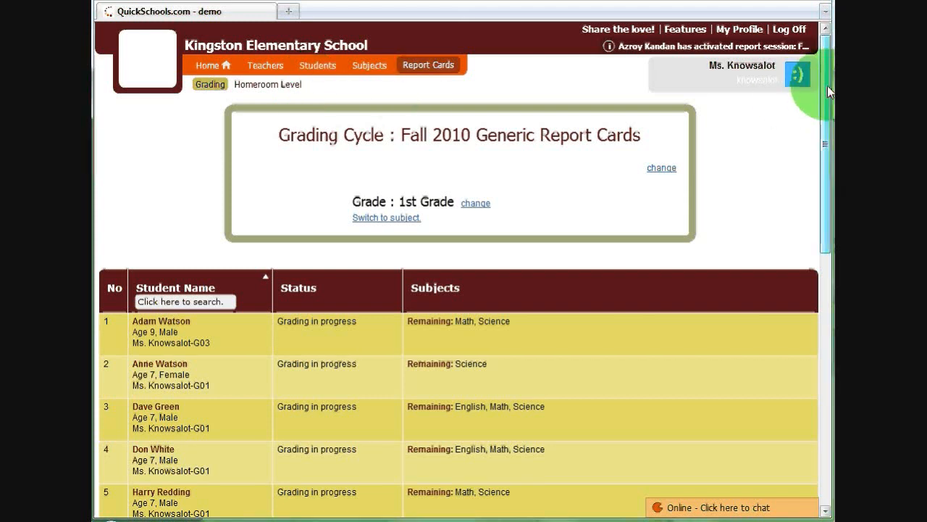
Review the available report sessions for the grading cycle and keep Fall 2010 Generic Report Cards
{"action": "left_click_drag", "start_coordinate": [828, 85], "coordinate": [829, 109]}
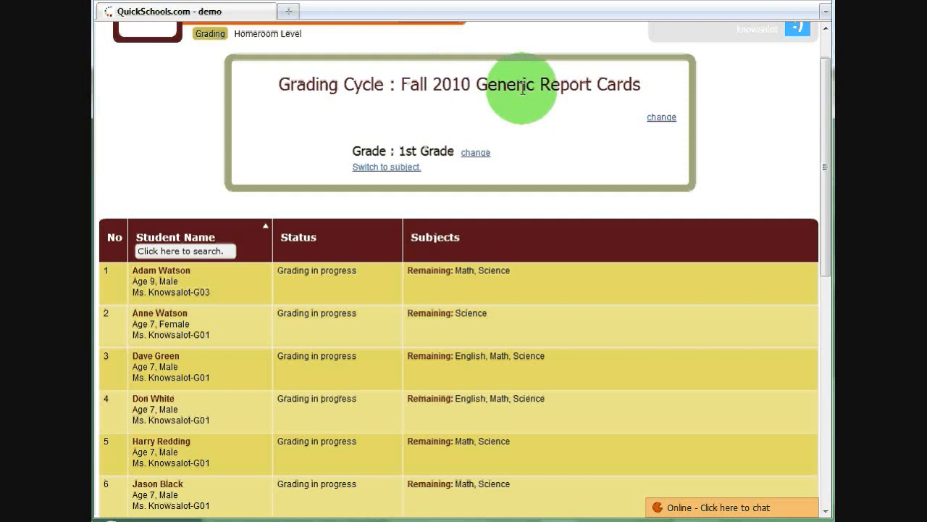
{"action": "left_click", "coordinate": [660, 123]}
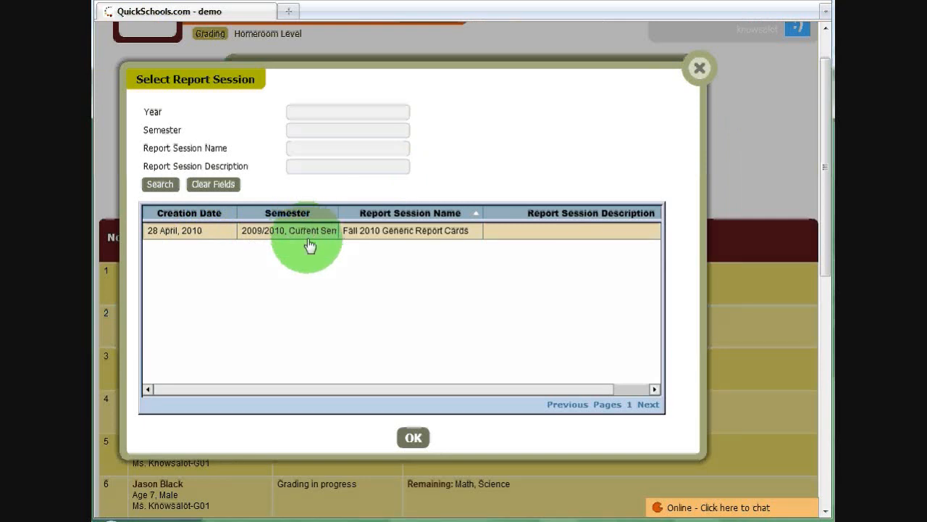
{"action": "left_click", "coordinate": [413, 437]}
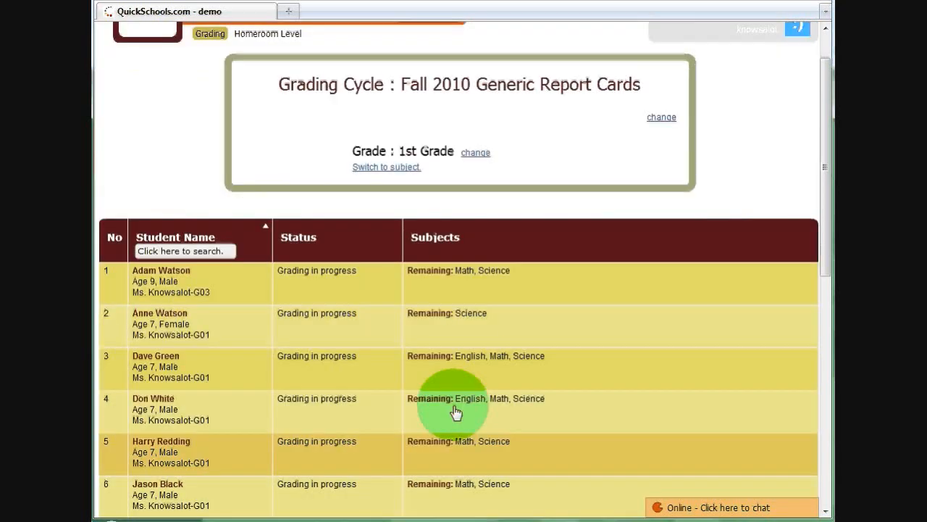
Examine the Math and Science grade and marks fields in the third student's academic report, leaving it without saving
{"action": "left_click_drag", "start_coordinate": [824, 118], "coordinate": [824, 121]}
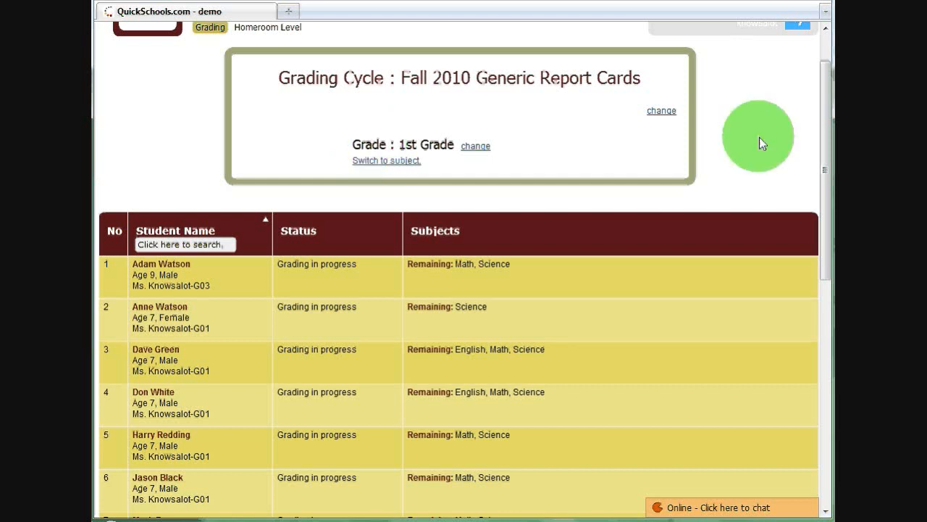
{"action": "left_click_drag", "start_coordinate": [828, 114], "coordinate": [829, 127]}
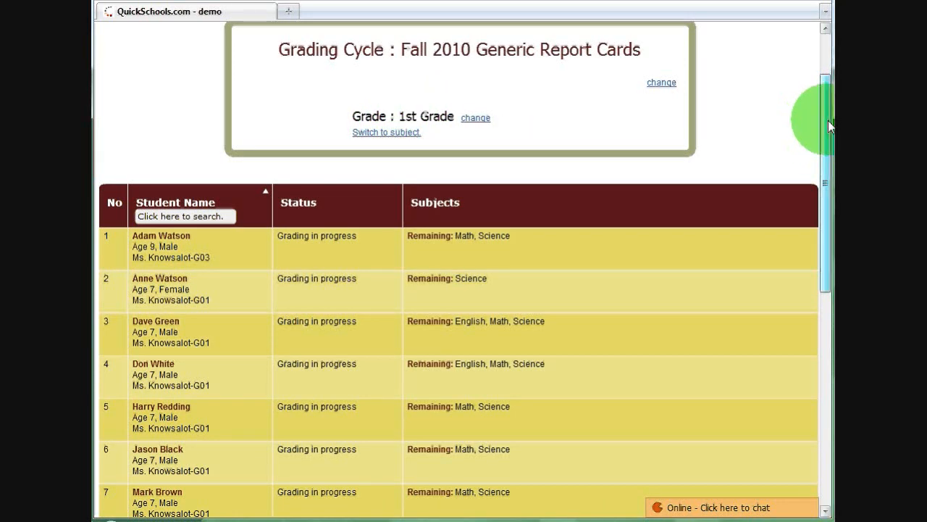
{"action": "left_click_drag", "start_coordinate": [828, 120], "coordinate": [832, 147]}
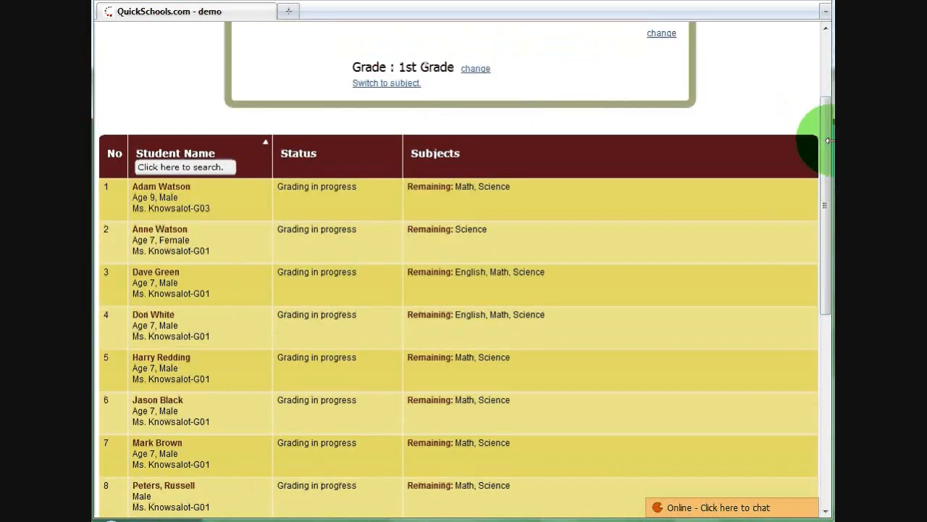
{"action": "left_click", "coordinate": [347, 293]}
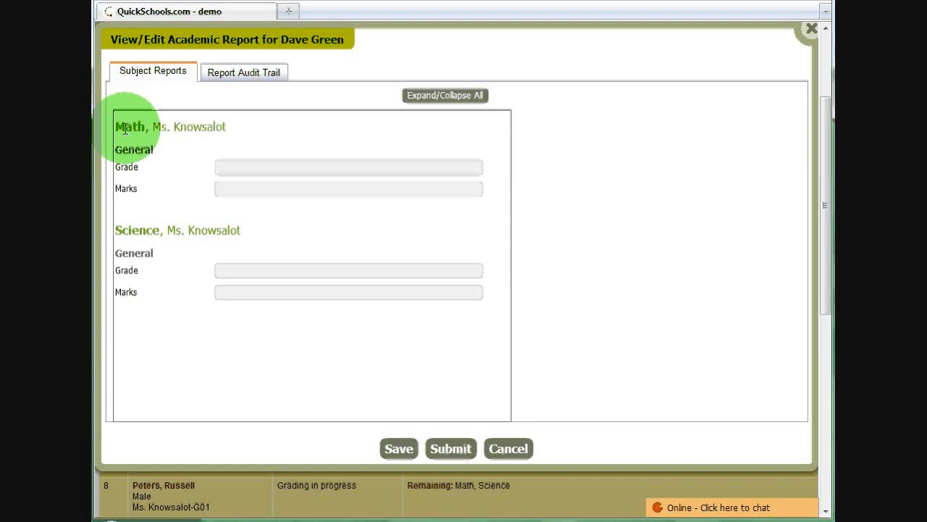
{"action": "double_click", "coordinate": [125, 167]}
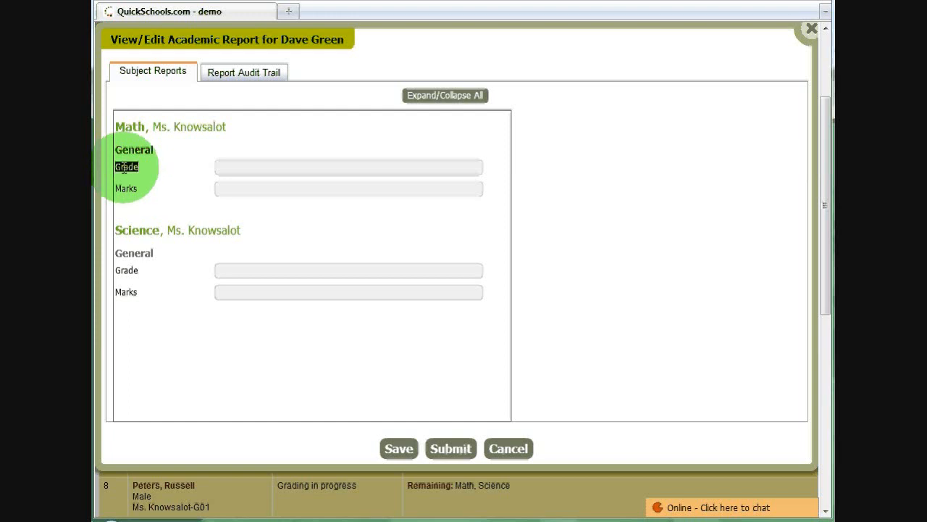
{"action": "double_click", "coordinate": [126, 187]}
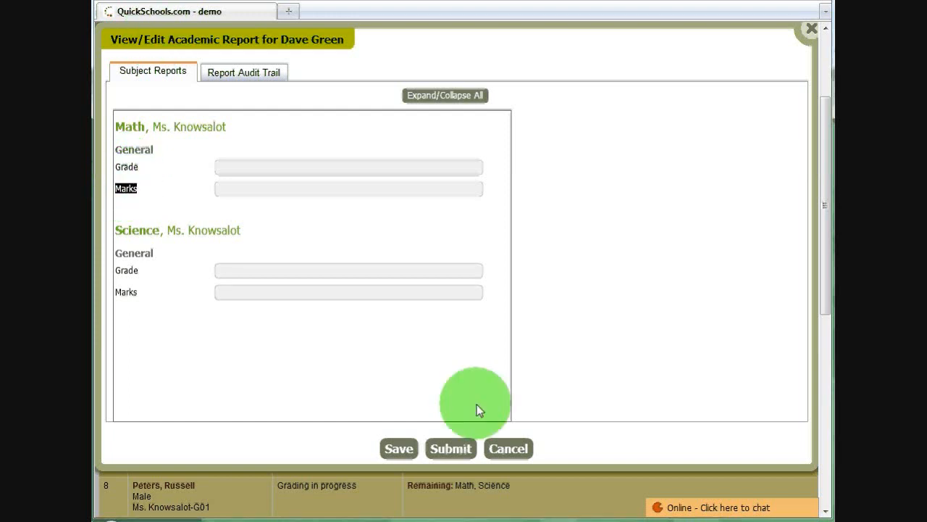
{"action": "left_click", "coordinate": [516, 454]}
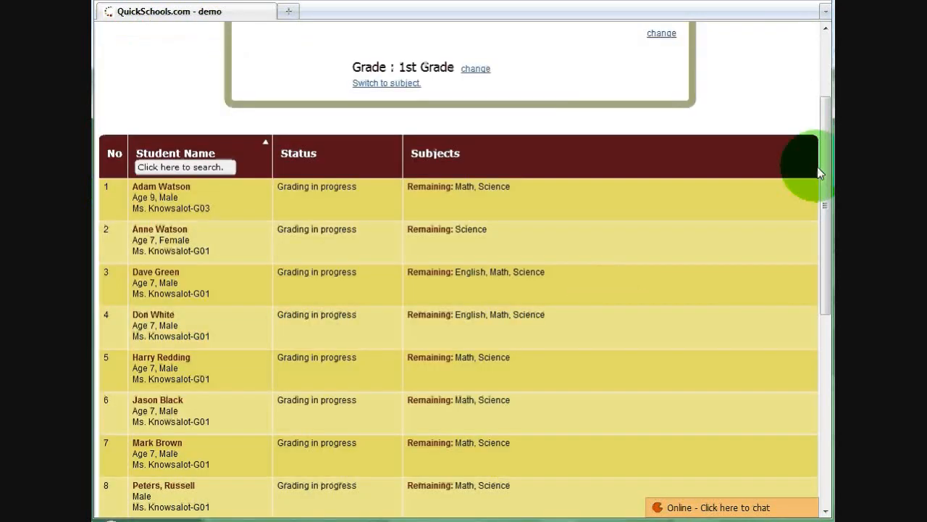
Switch the grading list from grade to subject view and look over the Math (1st Grade) students
{"action": "left_click_drag", "start_coordinate": [824, 164], "coordinate": [824, 100]}
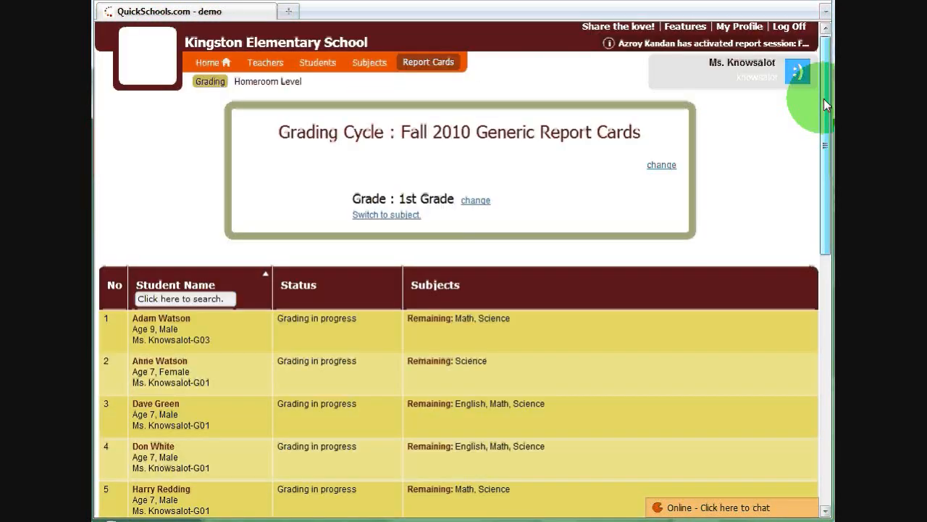
{"action": "left_click", "coordinate": [370, 216]}
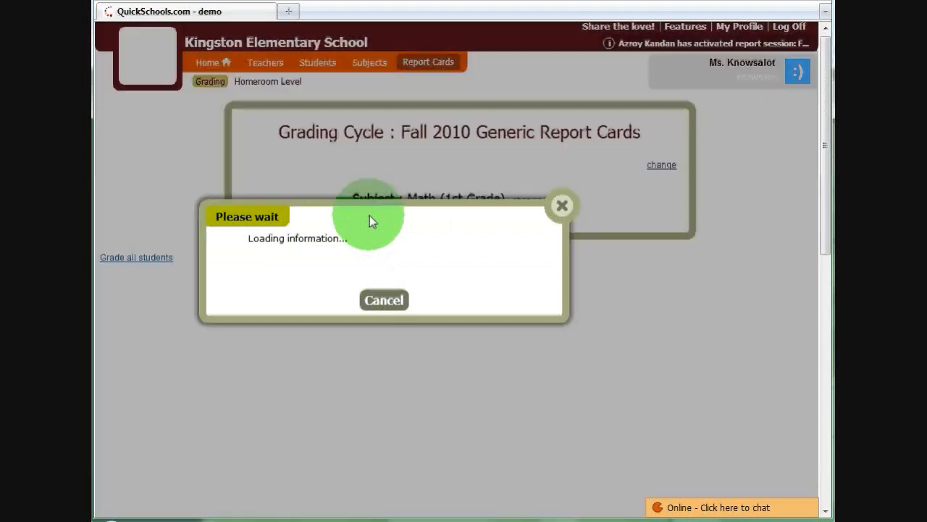
{"action": "left_click", "coordinate": [823, 124]}
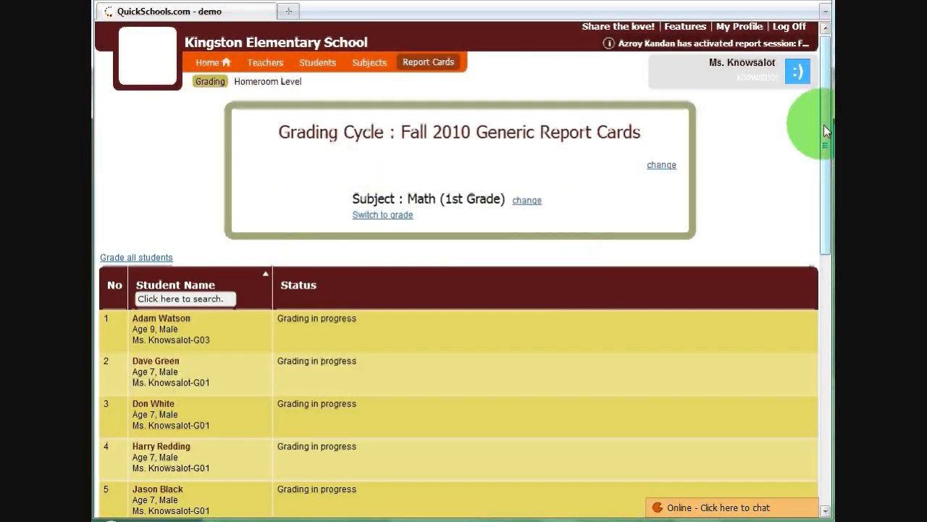
{"action": "left_click_drag", "start_coordinate": [824, 125], "coordinate": [824, 138]}
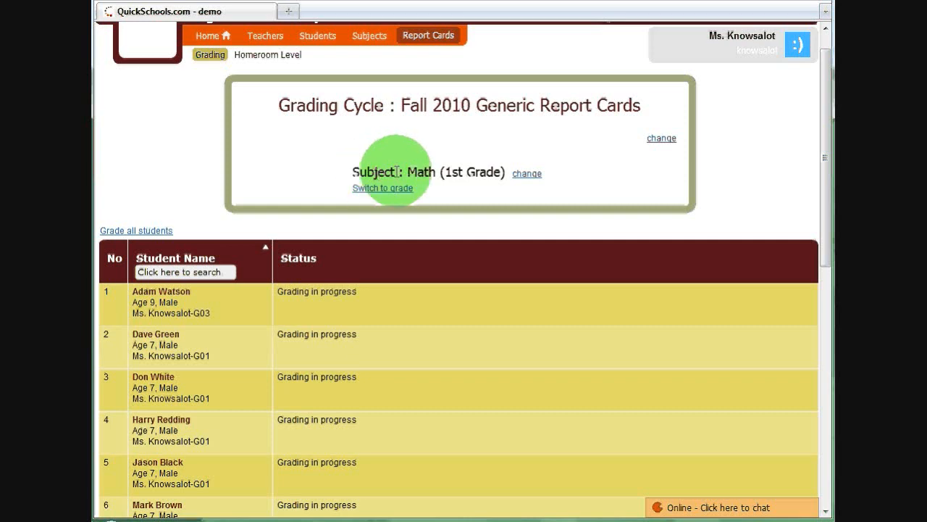
{"action": "left_click_drag", "start_coordinate": [828, 152], "coordinate": [827, 172]}
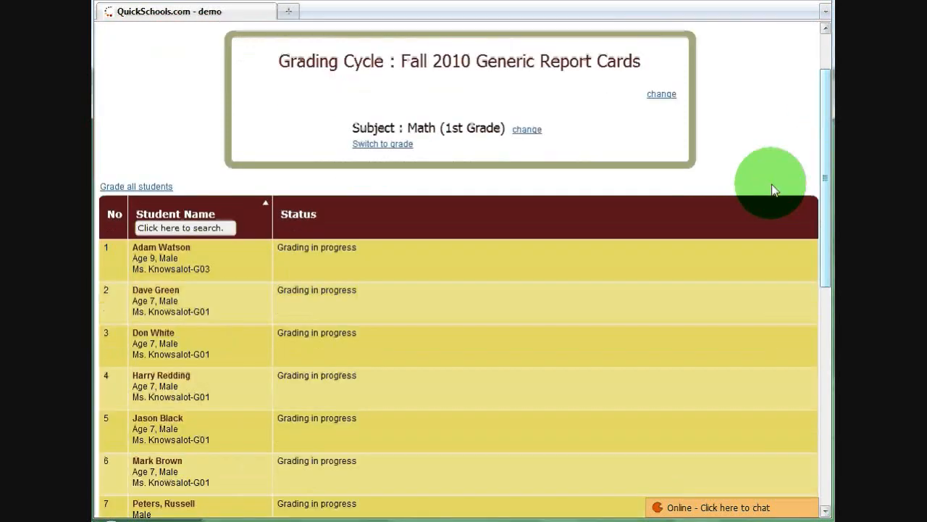
Inspect the second listed student's Math report and close it without entering anything
{"action": "left_click", "coordinate": [371, 302]}
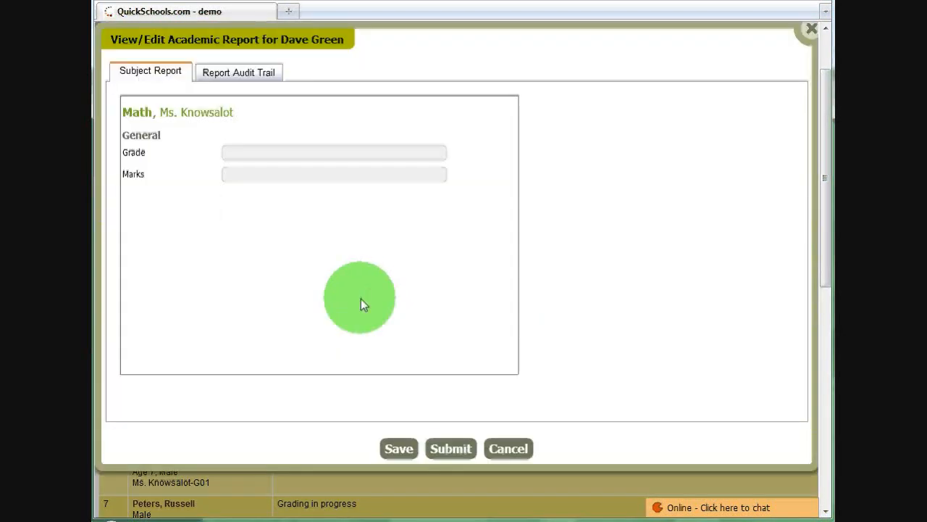
{"action": "double_click", "coordinate": [135, 112]}
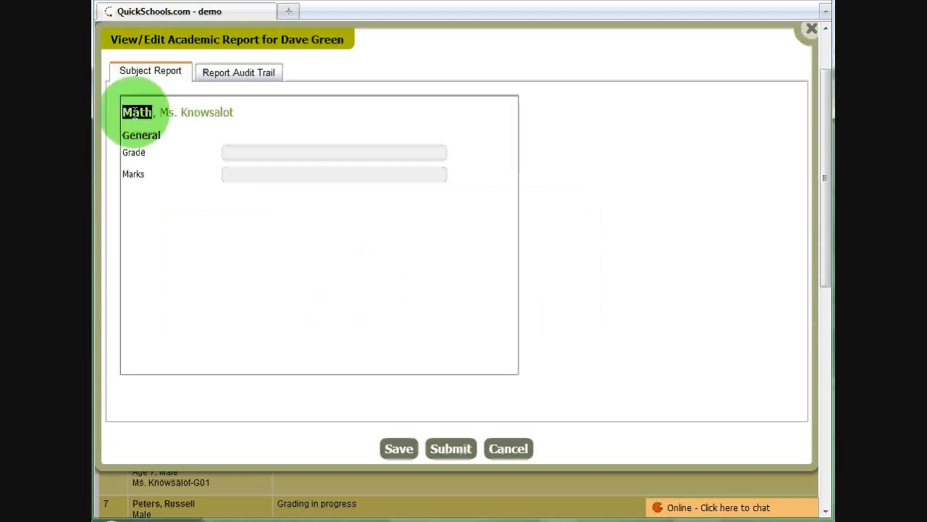
{"action": "left_click", "coordinate": [811, 29]}
{"action": "left_click_drag", "start_coordinate": [827, 152], "coordinate": [827, 148]}
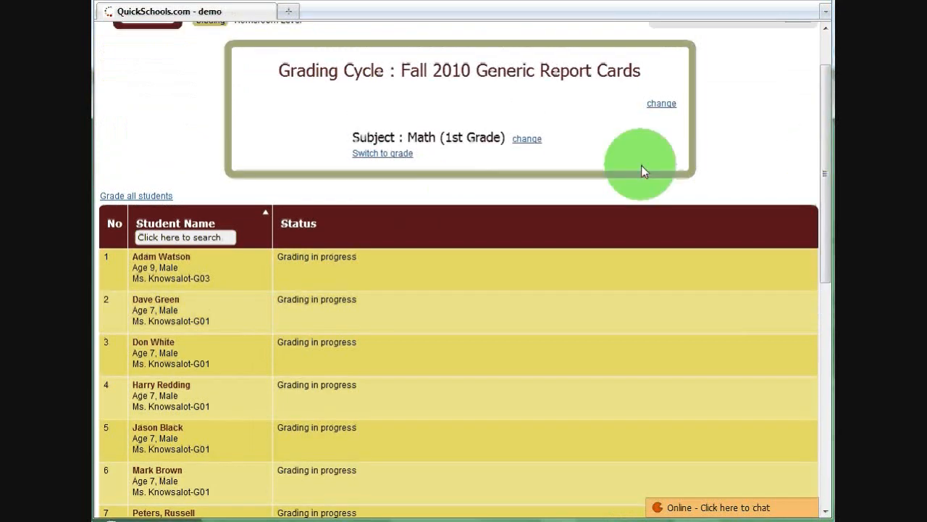
Examine the form for grading all Math students at once, and close it without entering grades
{"action": "left_click", "coordinate": [142, 197]}
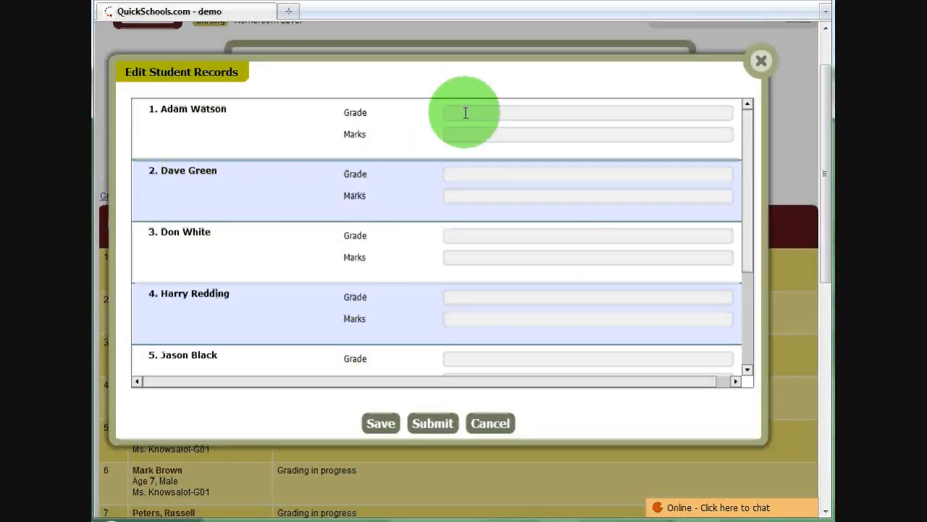
{"action": "left_click", "coordinate": [466, 112]}
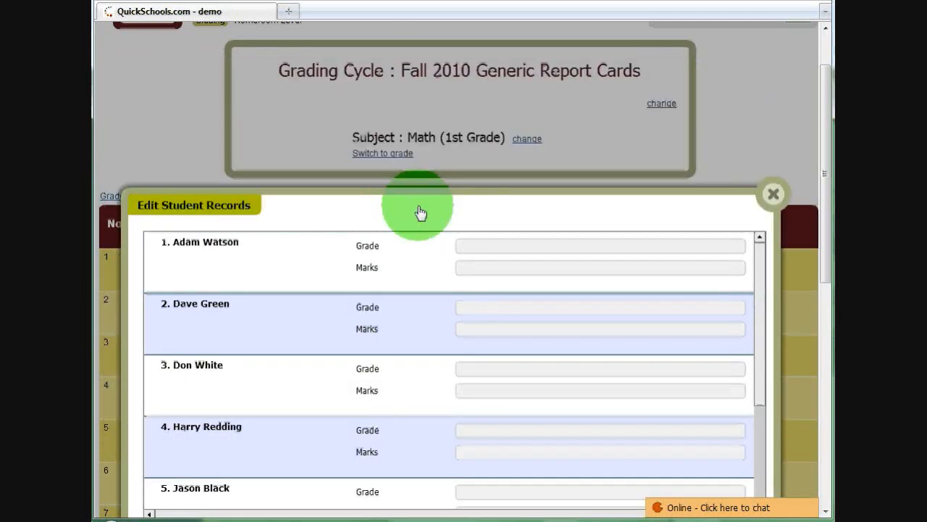
{"action": "left_click_drag", "start_coordinate": [420, 212], "coordinate": [420, 197]}
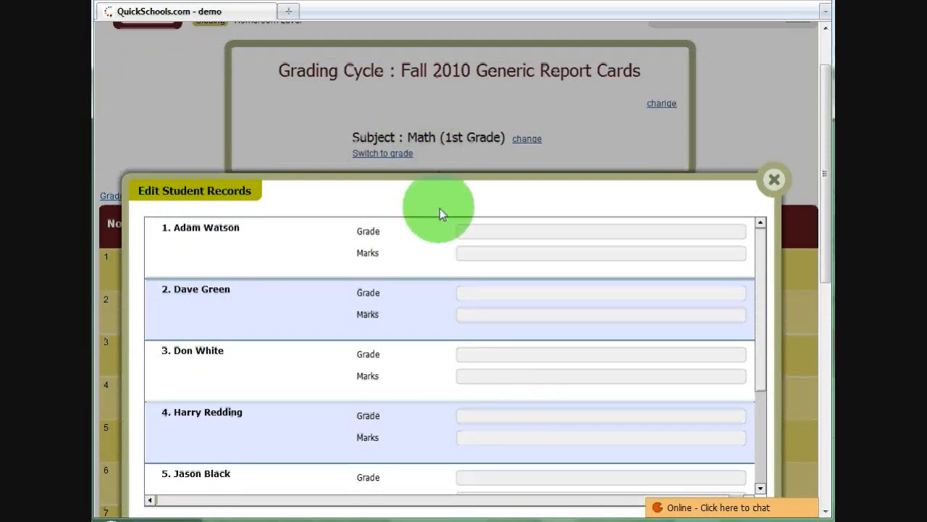
{"action": "left_click_drag", "start_coordinate": [433, 181], "coordinate": [429, 75]}
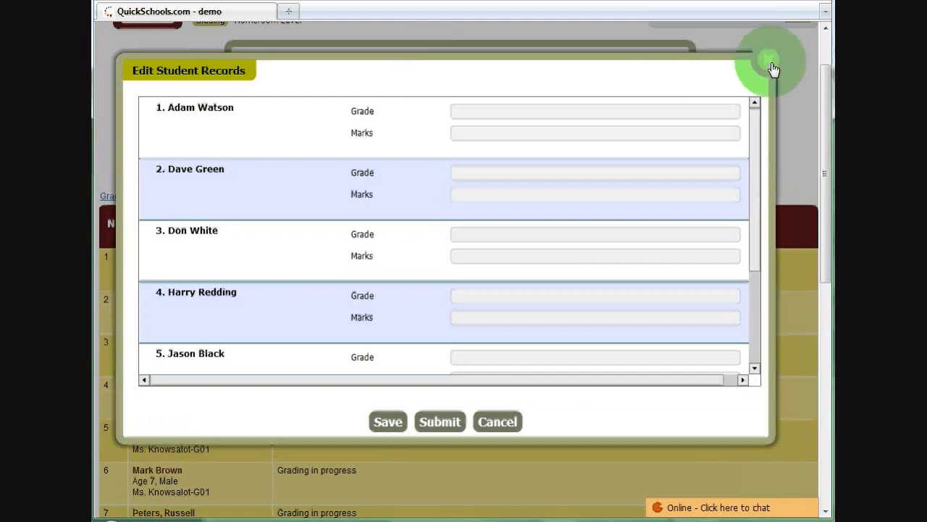
{"action": "left_click", "coordinate": [766, 65]}
Switch the grading list back to grade view for 1st Grade
{"action": "scroll", "coordinate": [523, 150], "scroll_direction": "up", "scroll_amount": 2}
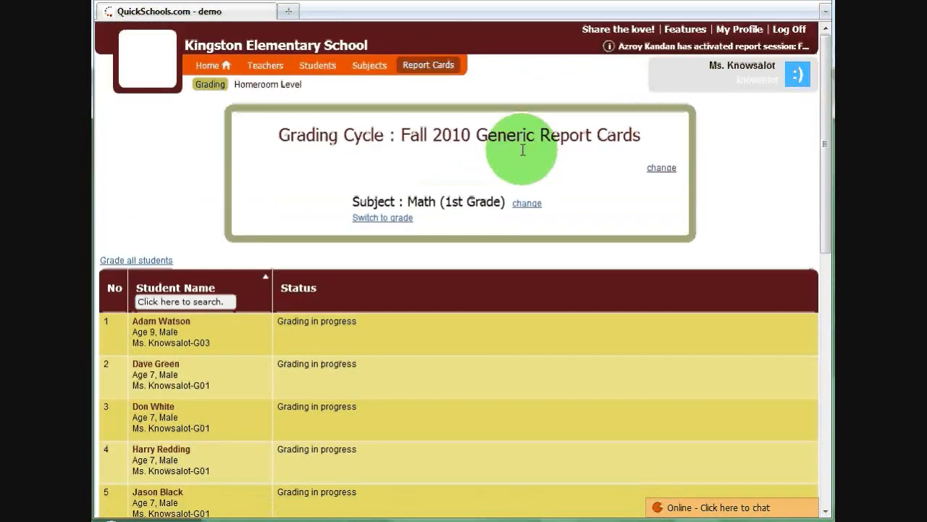
{"action": "left_click", "coordinate": [387, 218]}
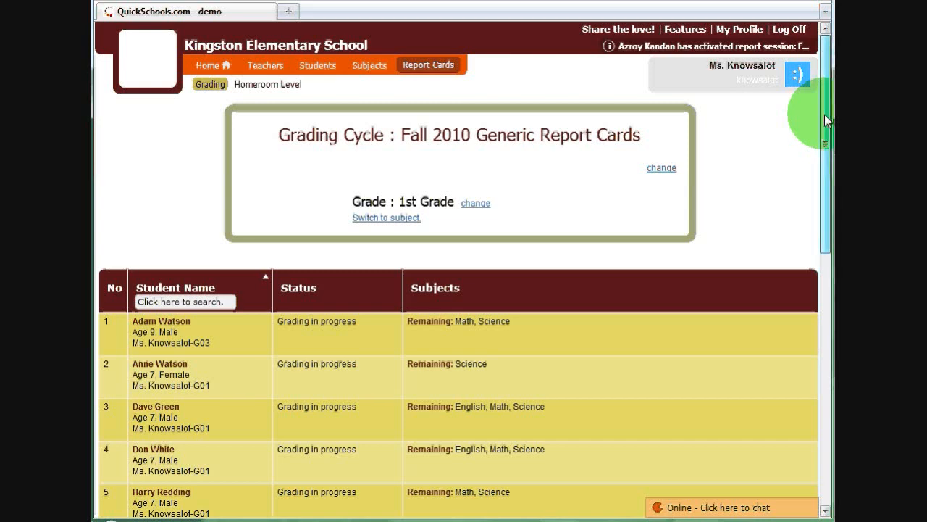
{"action": "left_click_drag", "start_coordinate": [828, 121], "coordinate": [819, 198]}
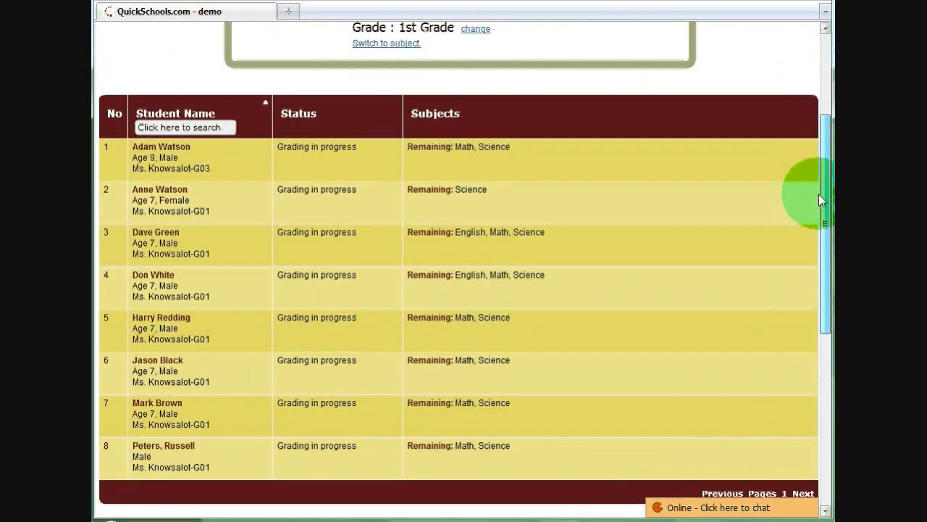
Open the third listed student's academic report and enter Math grade A with marks 100
{"action": "left_click", "coordinate": [349, 252]}
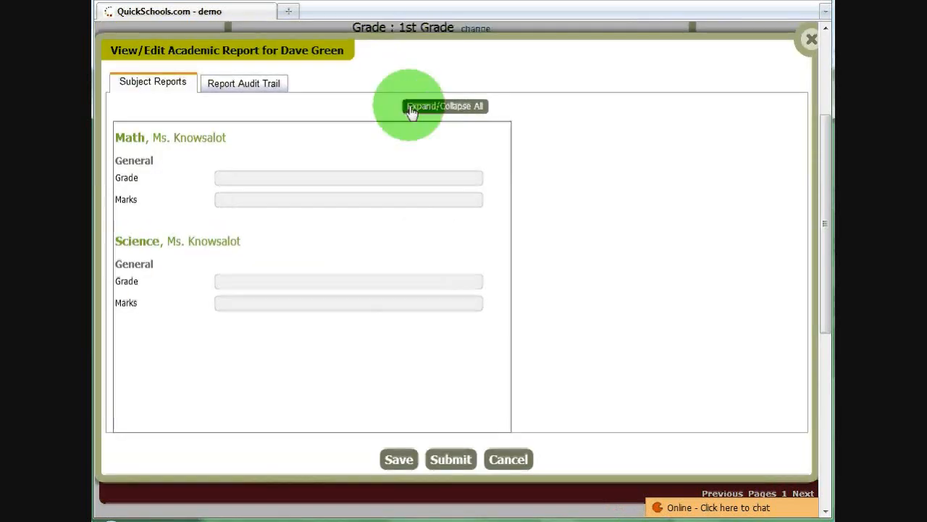
{"action": "left_click_drag", "start_coordinate": [411, 110], "coordinate": [411, 58]}
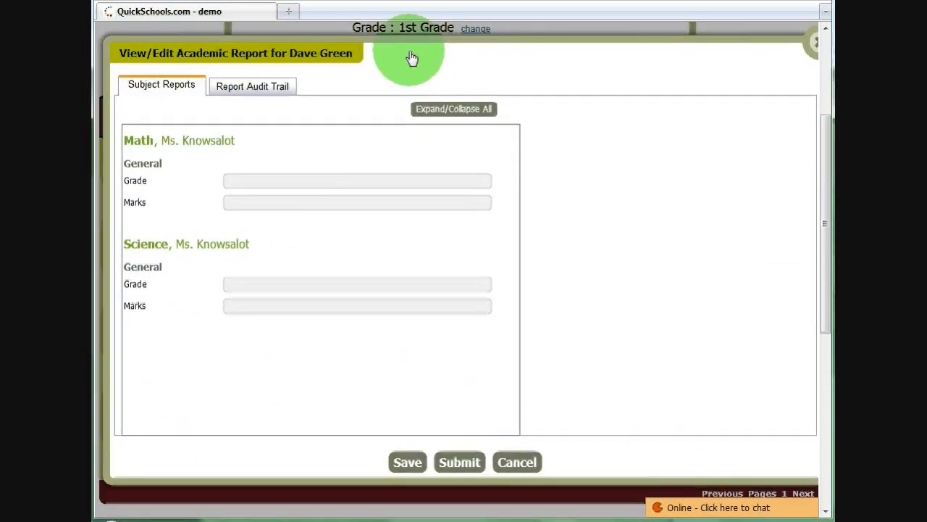
{"action": "left_click", "coordinate": [251, 179]}
{"action": "type", "text": "A"}
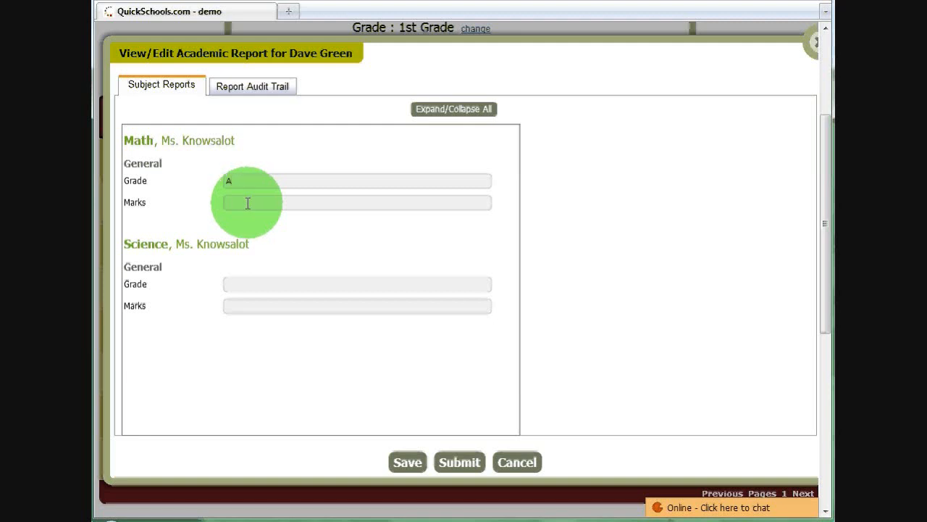
{"action": "left_click", "coordinate": [247, 204]}
{"action": "type", "text": "100"}
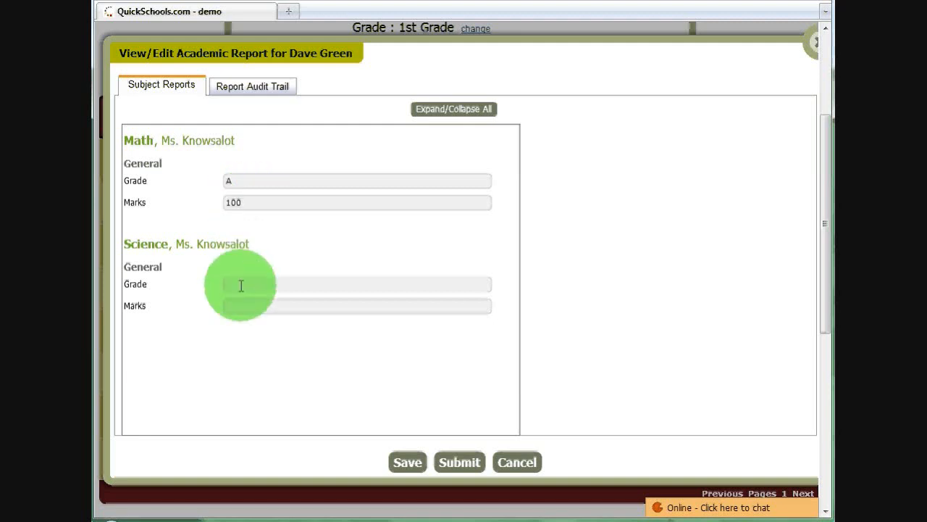
Enter Science grade B+ with marks 88 and submit the student's academic report
{"action": "left_click", "coordinate": [241, 283]}
{"action": "type", "text": "B+"}
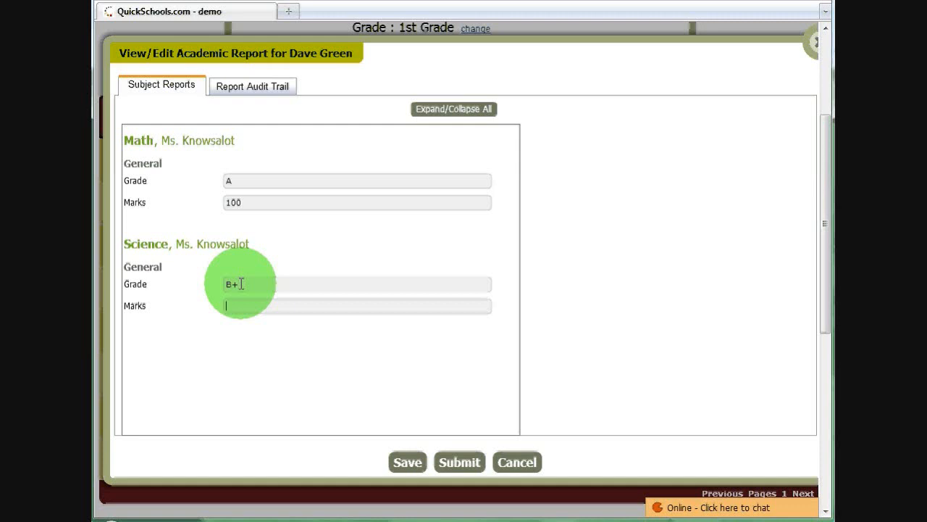
{"action": "type", "text": "88"}
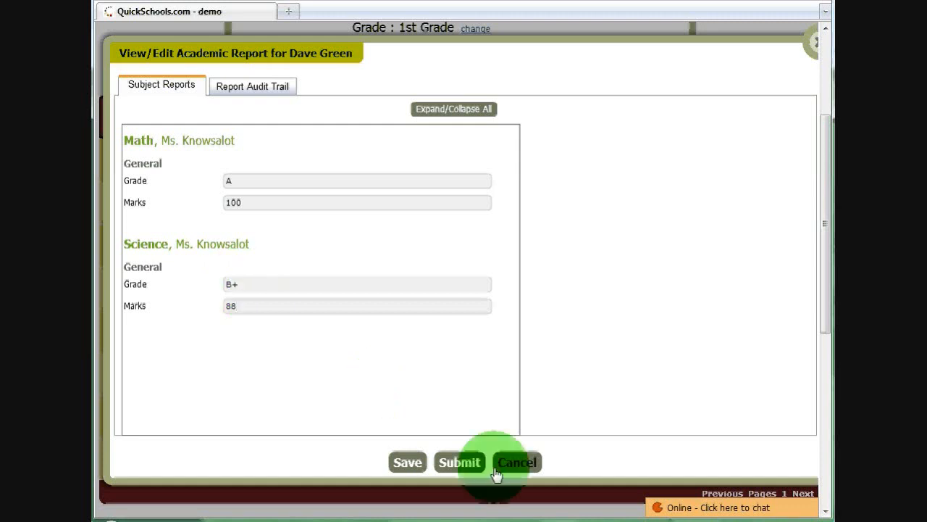
{"action": "left_click", "coordinate": [461, 463]}
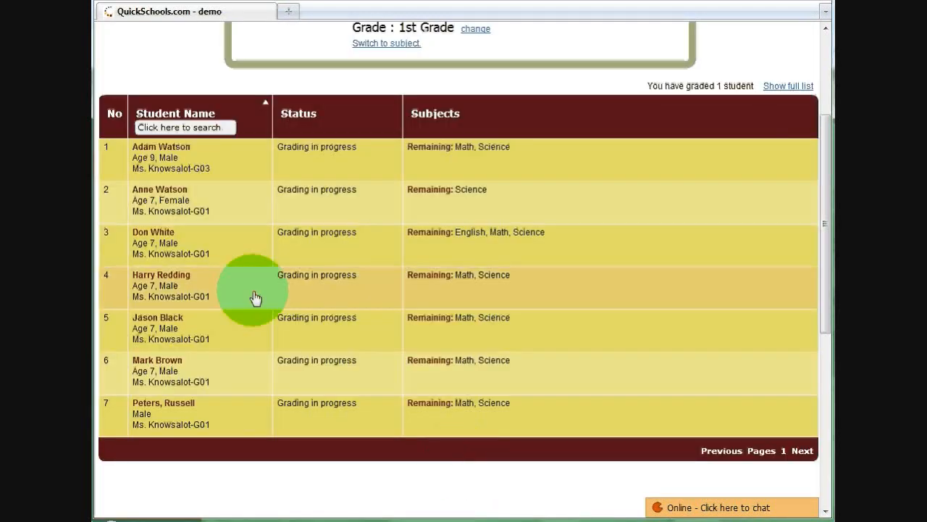
Open the fourth listed student's academic report and enter Math grade A with marks 98
{"action": "left_click", "coordinate": [339, 295]}
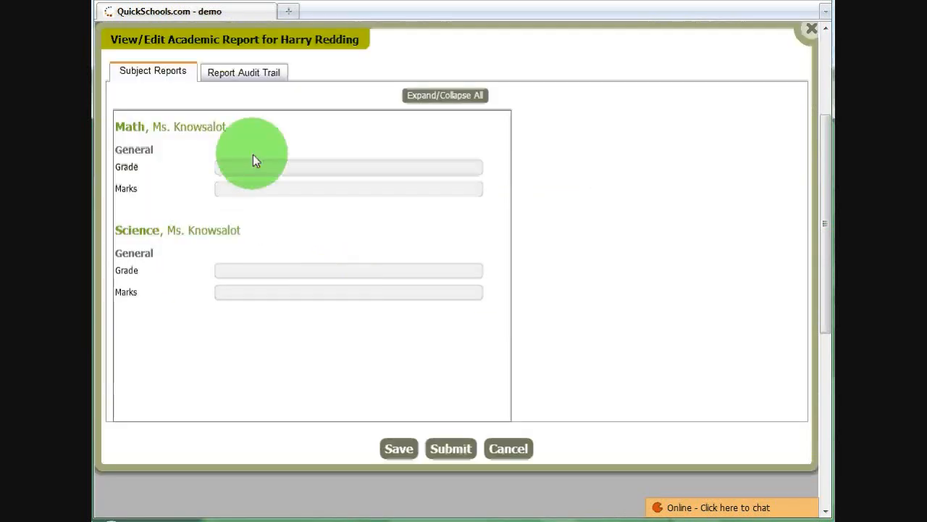
{"action": "left_click", "coordinate": [253, 161]}
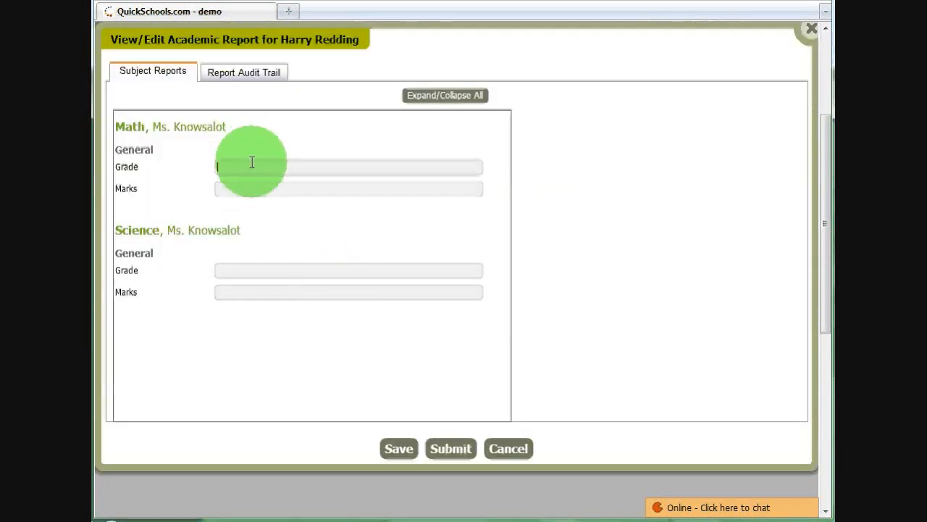
{"action": "type", "text": "A"}
{"action": "left_click", "coordinate": [258, 187]}
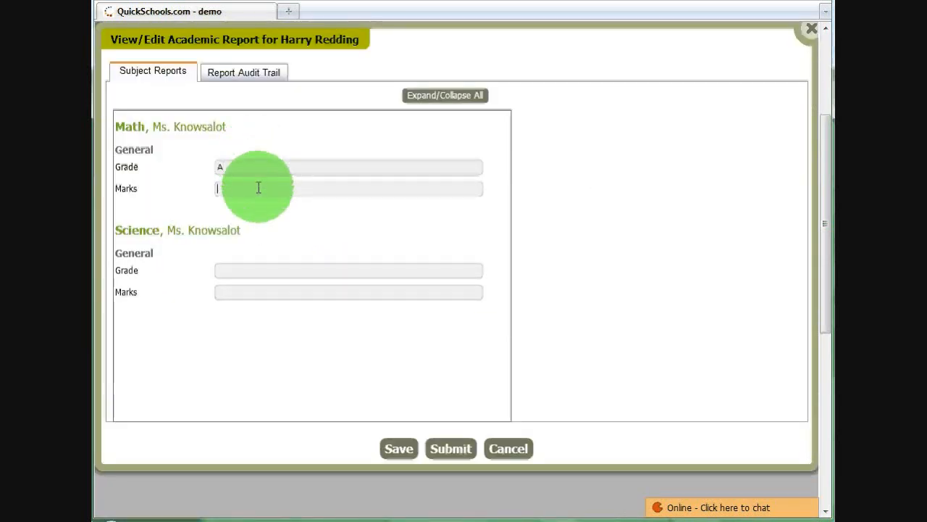
{"action": "type", "text": "98"}
Enter Science grade B+ with marks 86 and submit the fourth student's academic report
{"action": "left_click", "coordinate": [244, 272]}
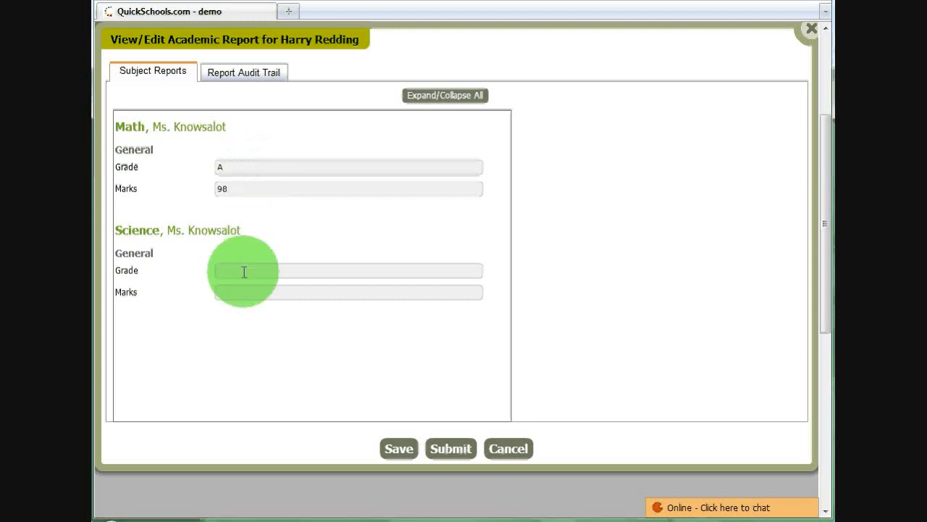
{"action": "type", "text": "B+"}
{"action": "left_click", "coordinate": [242, 293]}
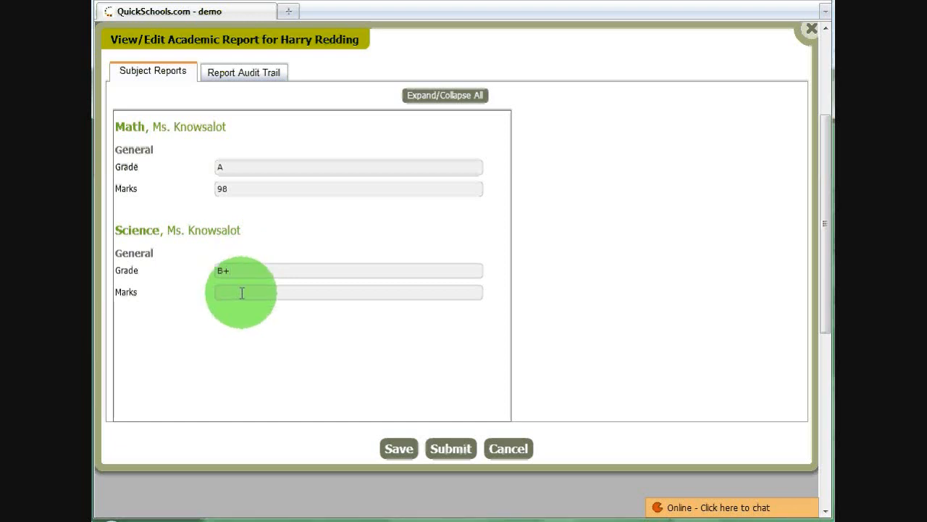
{"action": "type", "text": "86"}
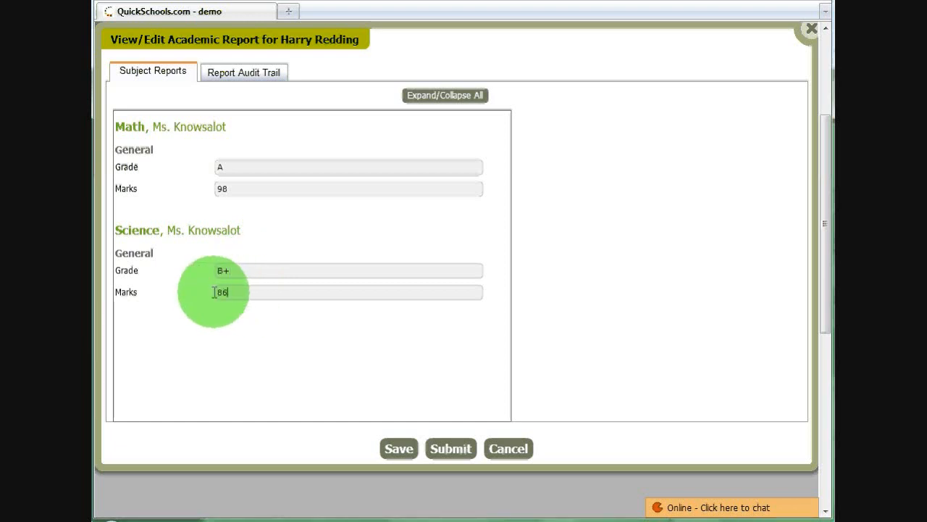
{"action": "left_click", "coordinate": [443, 453]}
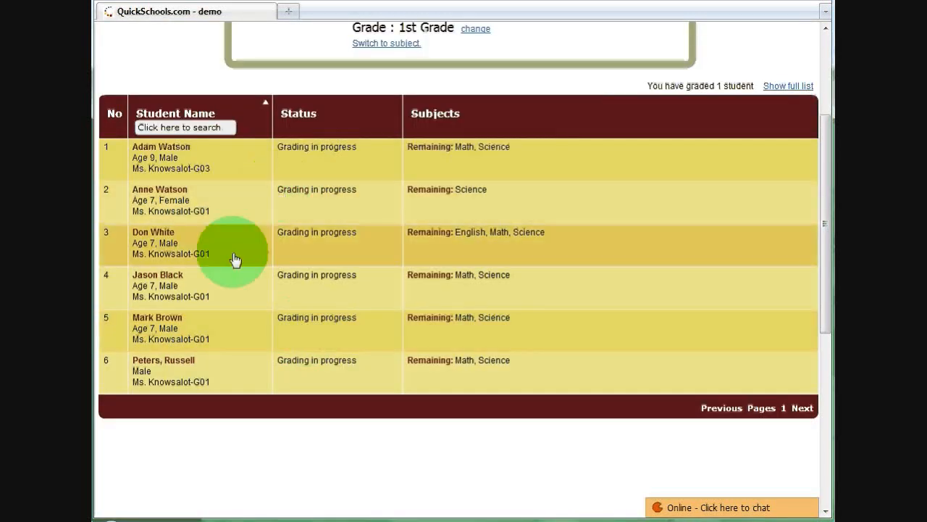
Show the full list of 1st Grade students, including graded ones, and open the second listed student's academic report
{"action": "left_click", "coordinate": [794, 93]}
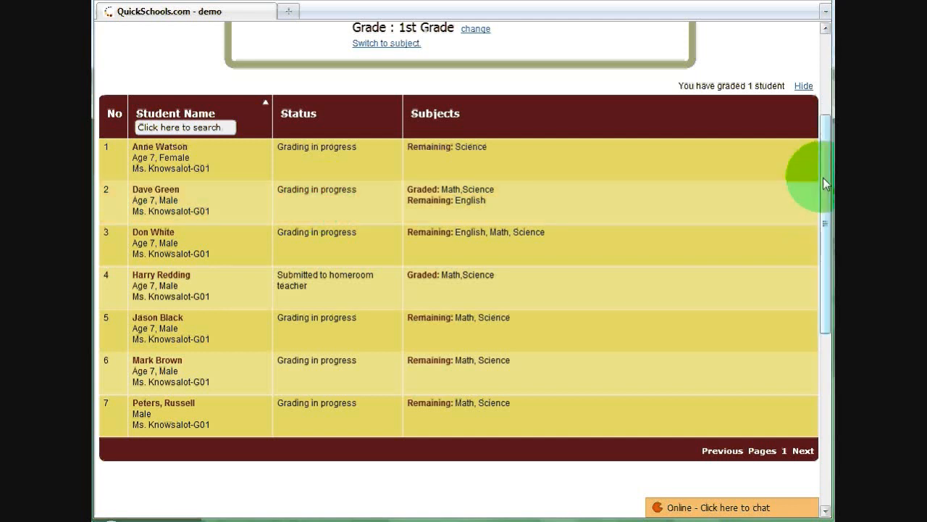
{"action": "mouse_move", "coordinate": [823, 177]}
{"action": "left_mouse_down"}
{"action": "mouse_move", "coordinate": [822, 136]}
{"action": "mouse_move", "coordinate": [822, 177]}
{"action": "left_mouse_up"}
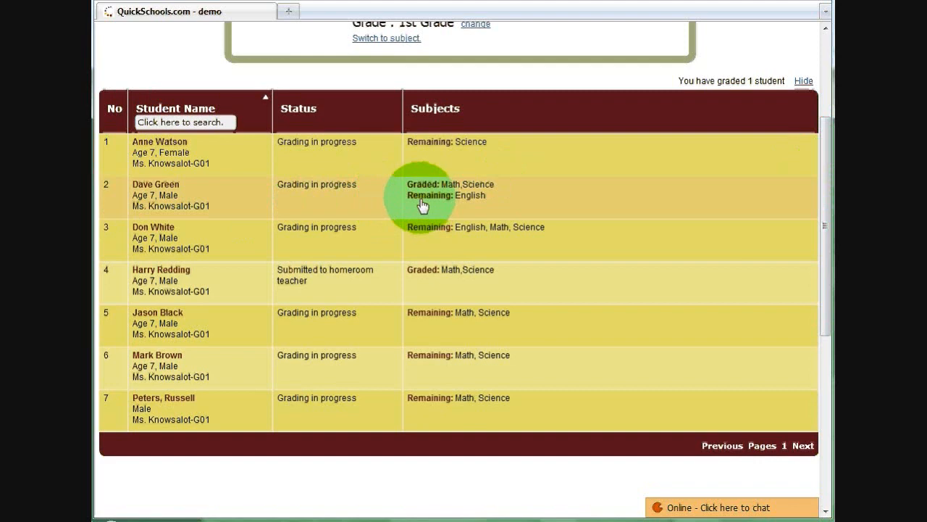
{"action": "left_click", "coordinate": [355, 203]}
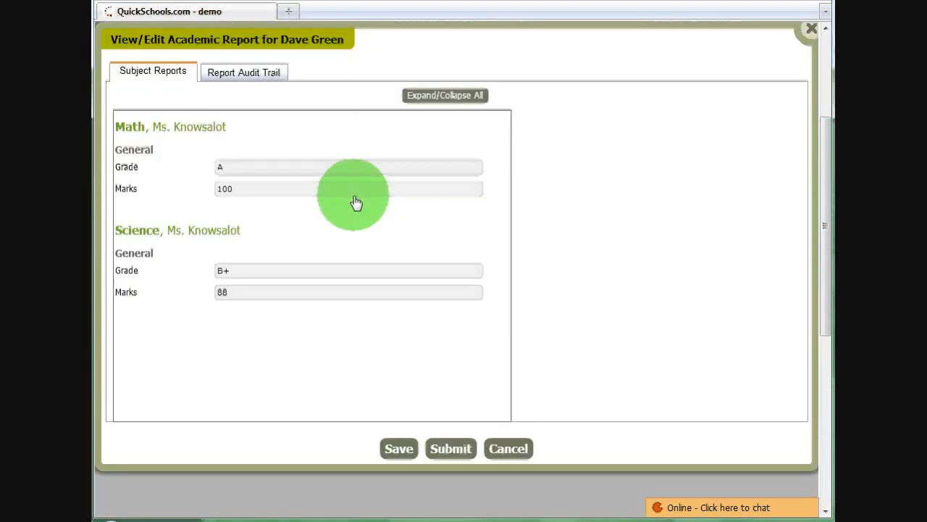
Change the Math marks to 97 and resubmit the second student's academic report
{"action": "left_click", "coordinate": [243, 192]}
{"action": "key", "text": "BackSpace"}
{"action": "key", "text": "BackSpace"}
{"action": "key", "text": "BackSpace"}
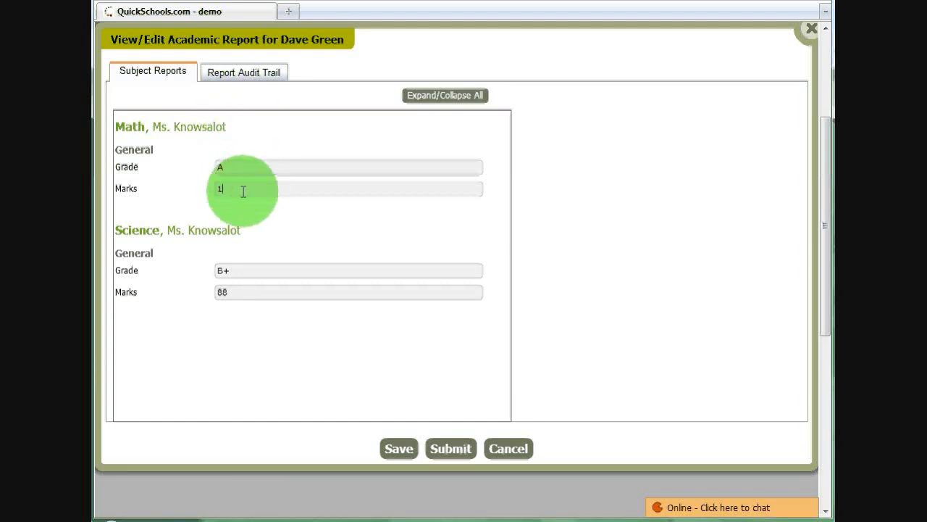
{"action": "type", "text": "97"}
{"action": "left_click", "coordinate": [438, 452]}
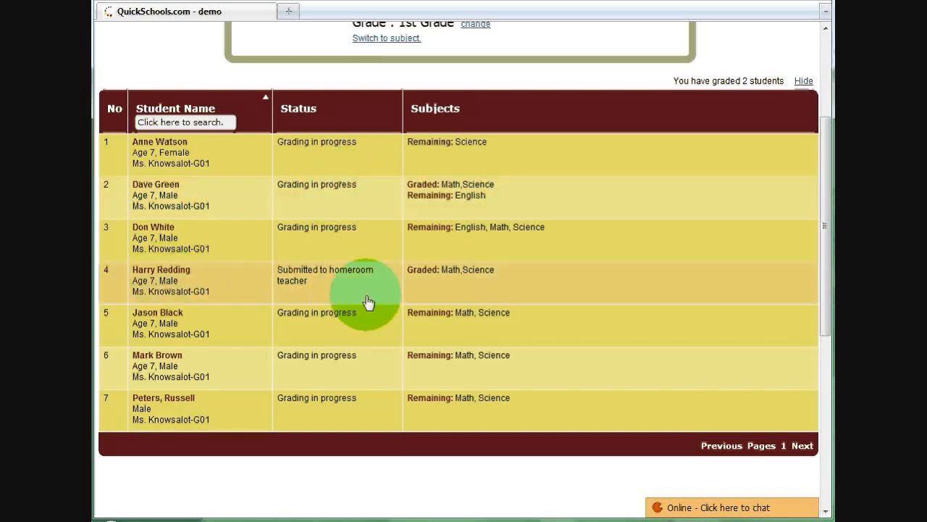
Open the report already submitted to the homeroom teacher, check whether its Math and Science fields can be edited, and close it
{"action": "left_click", "coordinate": [333, 284]}
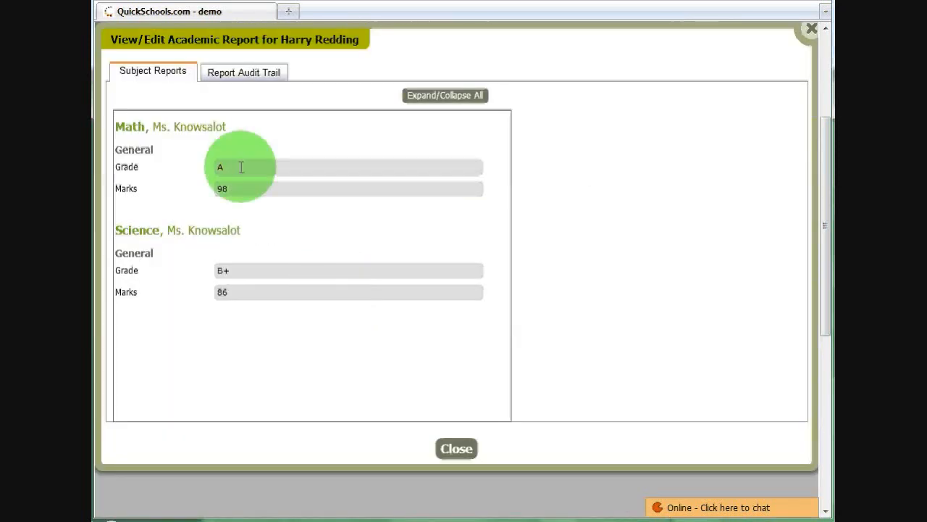
{"action": "double_click", "coordinate": [239, 189]}
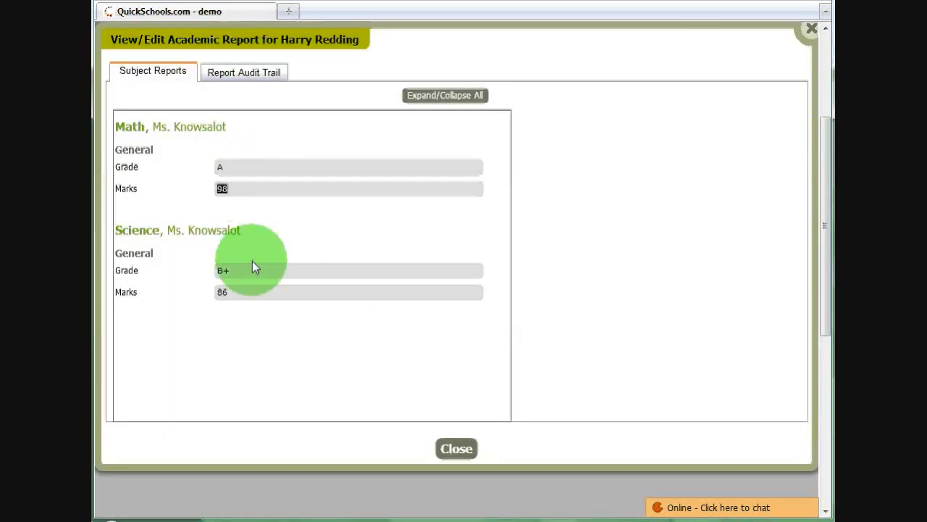
{"action": "double_click", "coordinate": [226, 270]}
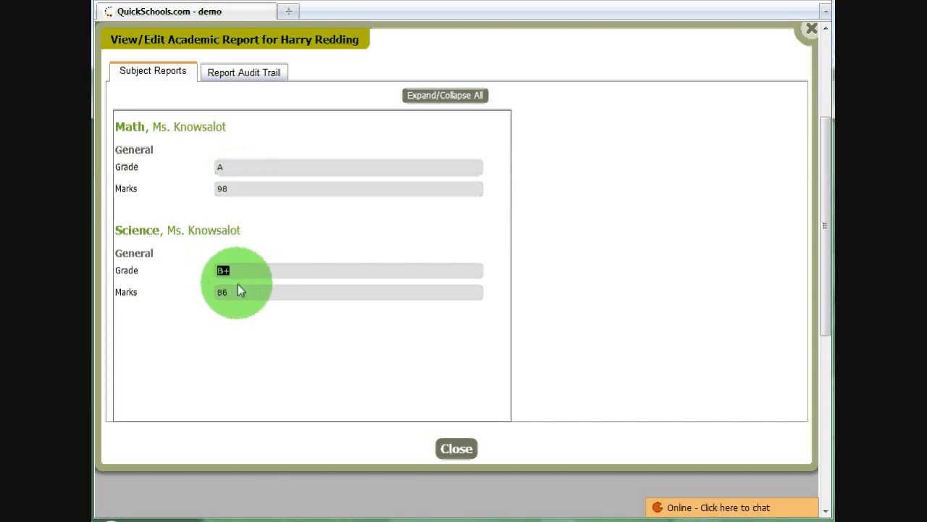
{"action": "double_click", "coordinate": [234, 291]}
{"action": "left_click", "coordinate": [455, 449]}
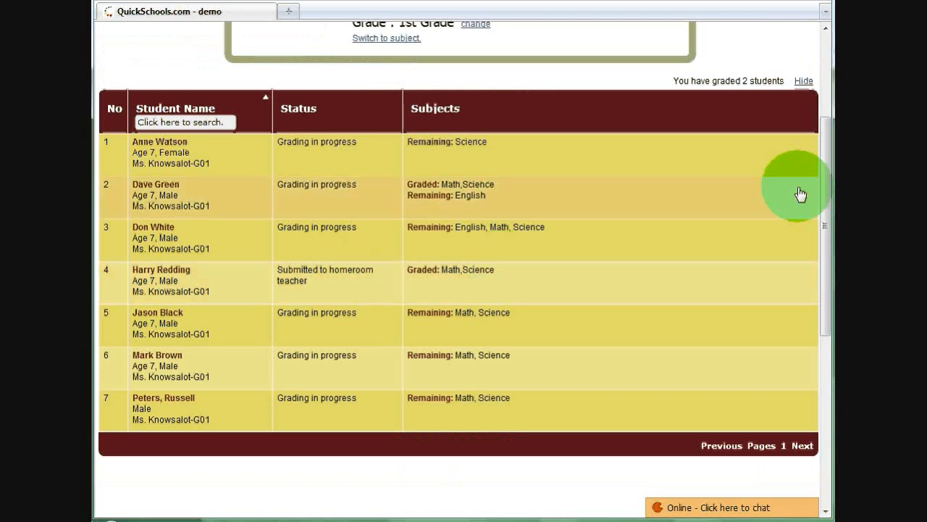
Switch to the homeroom-level list of reports requiring action and open the listed student's academic report
{"action": "left_click_drag", "start_coordinate": [824, 153], "coordinate": [823, 81]}
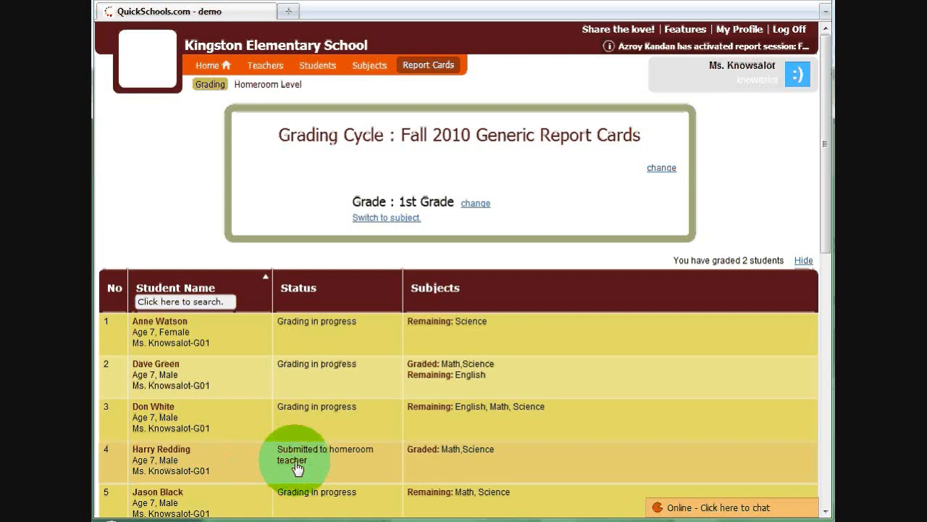
{"action": "left_click", "coordinate": [268, 85]}
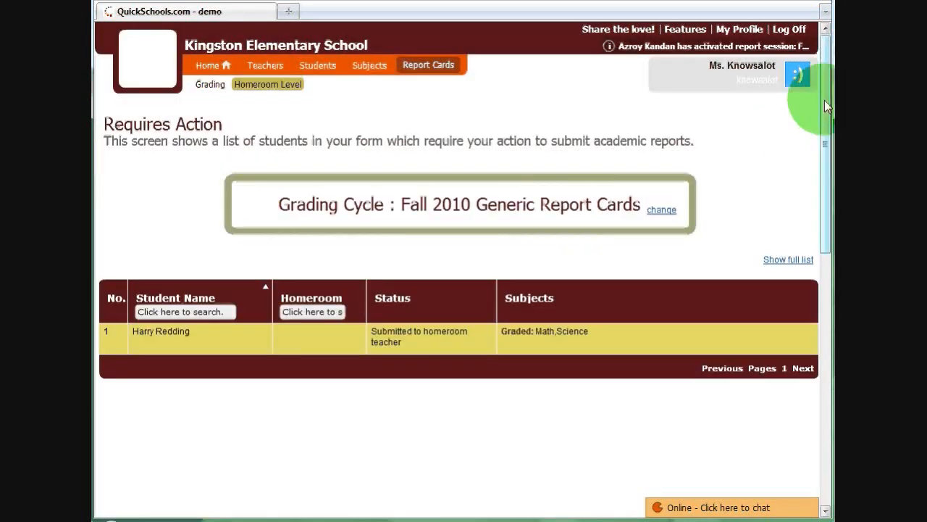
{"action": "left_click_drag", "start_coordinate": [824, 100], "coordinate": [829, 114]}
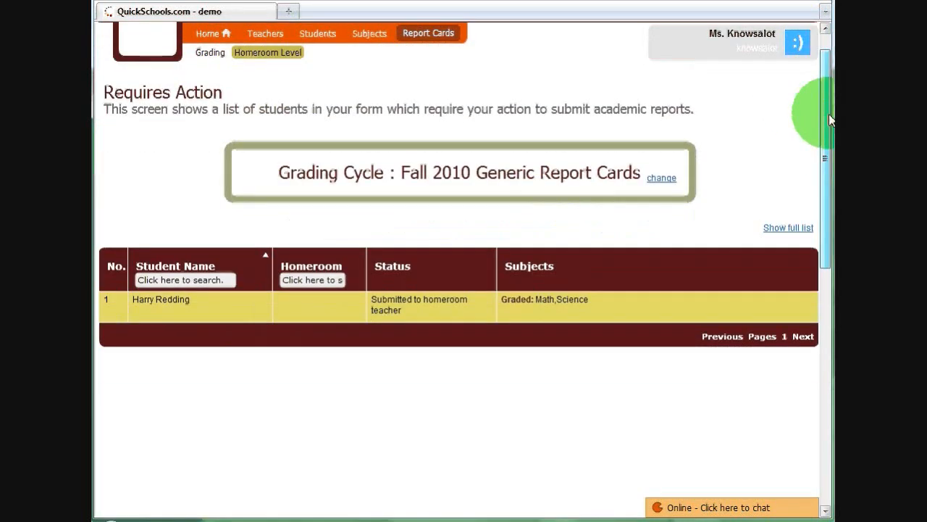
{"action": "left_click", "coordinate": [389, 304]}
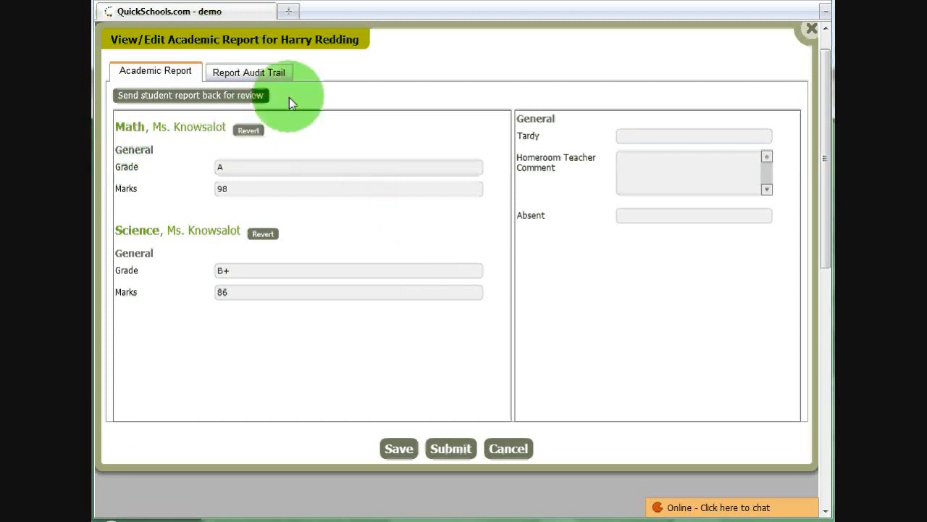
{"action": "left_click_drag", "start_coordinate": [301, 39], "coordinate": [308, 49]}
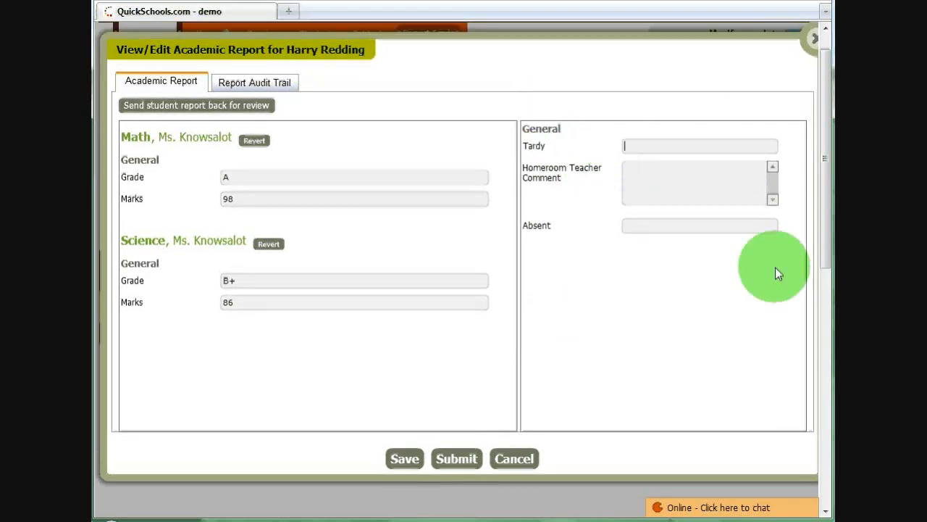
Enter Tardy 1, the homeroom teacher comment "Great Job!" and Absent 2, and submit the report to the principal
{"action": "left_click", "coordinate": [634, 145]}
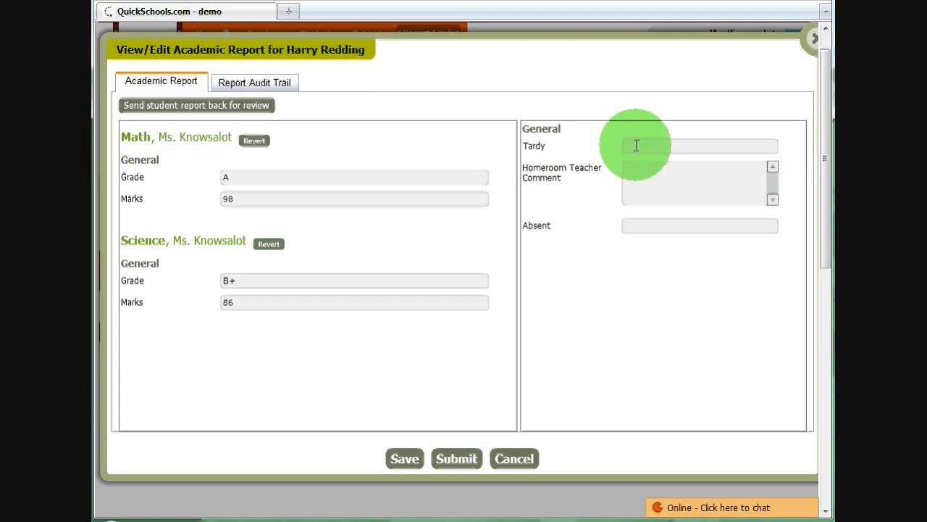
{"action": "type", "text": "1"}
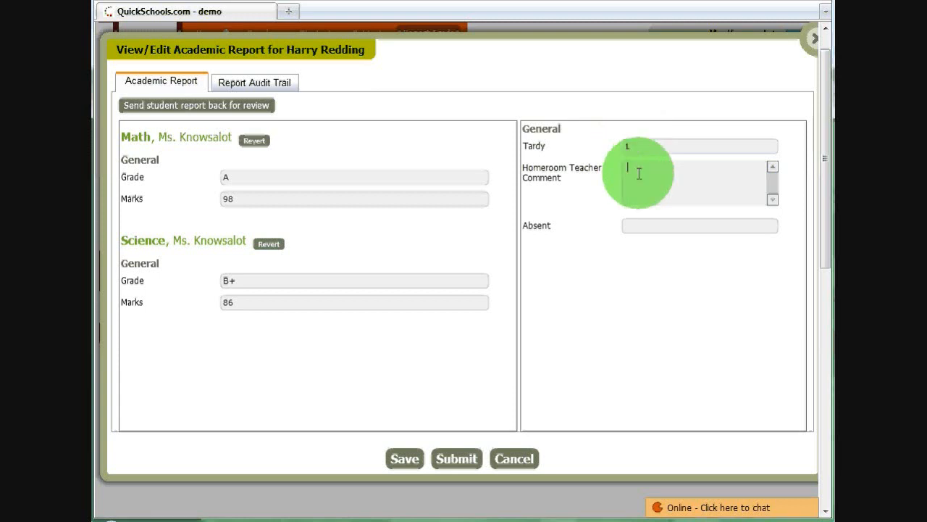
{"action": "type", "text": "Great Job!"}
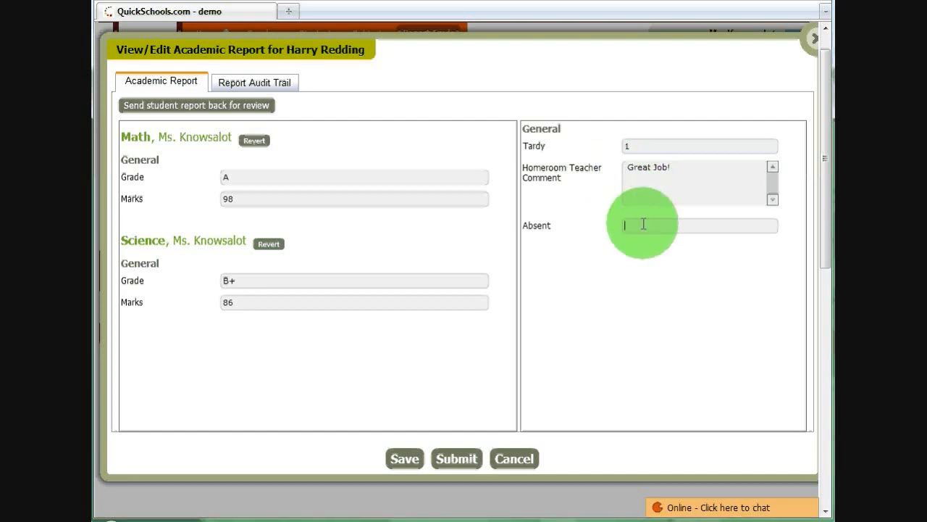
{"action": "type", "text": "2"}
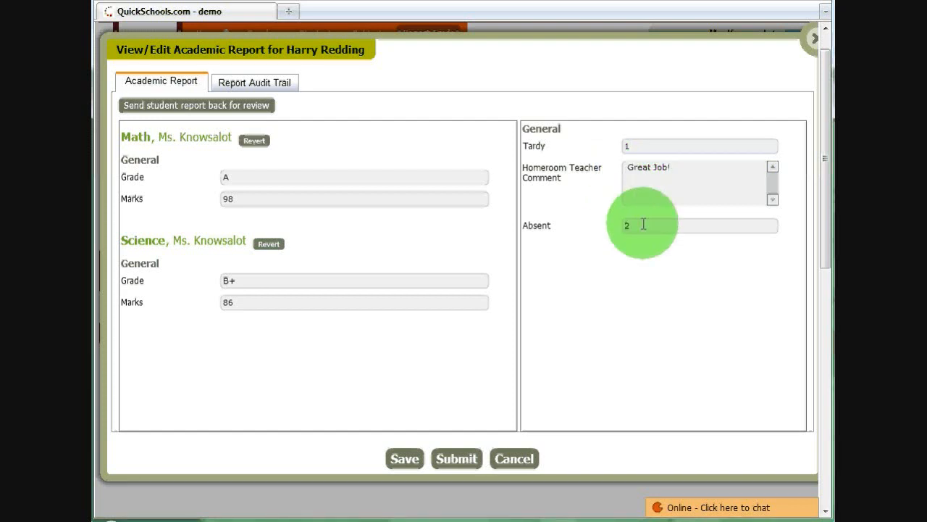
{"action": "left_click", "coordinate": [458, 458]}
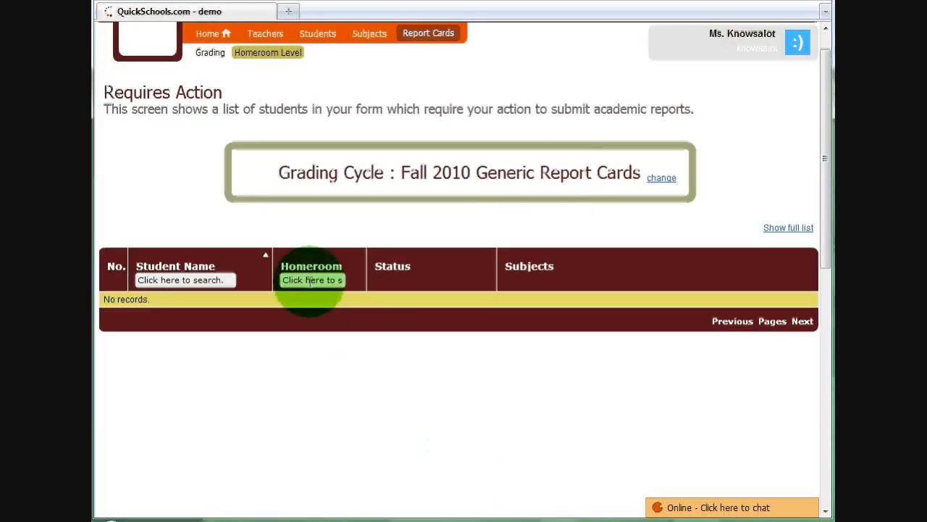
Show the full homeroom student list and examine the status of the submitted report
{"action": "left_click", "coordinate": [801, 228]}
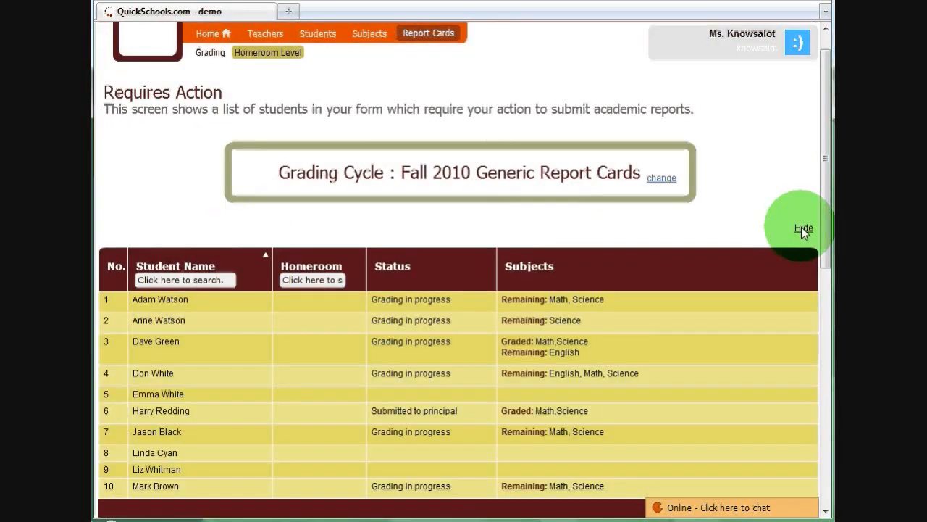
{"action": "left_click_drag", "start_coordinate": [828, 193], "coordinate": [830, 232]}
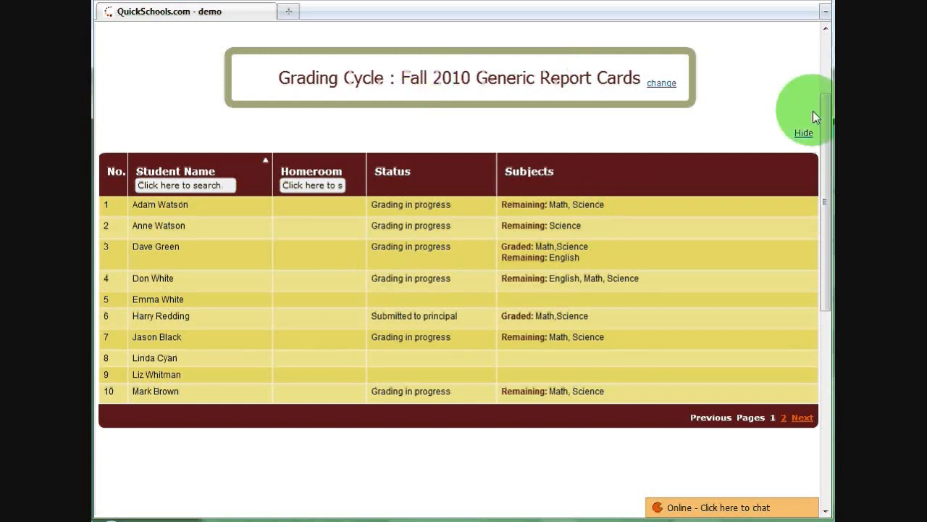
{"action": "left_click_drag", "start_coordinate": [828, 116], "coordinate": [828, 123]}
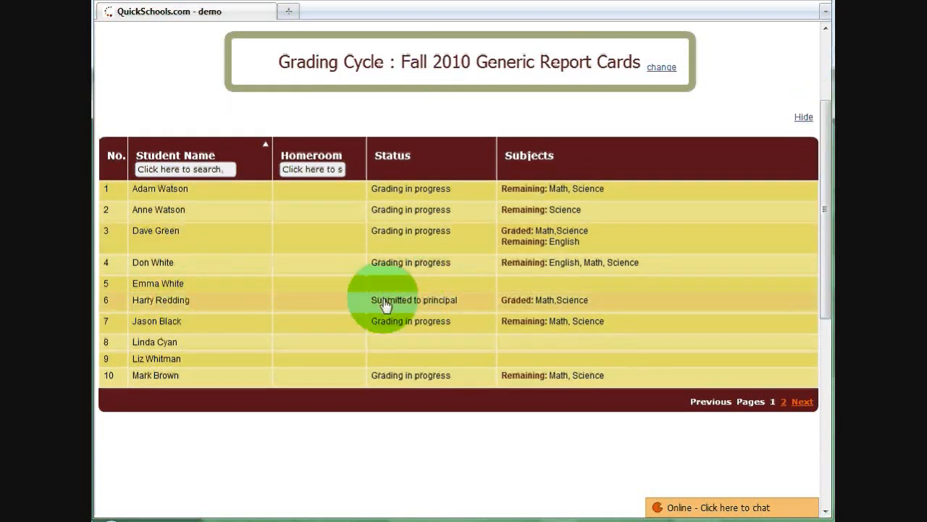
Log off from the teacher account and log in with the principal's account
{"action": "left_click_drag", "start_coordinate": [824, 200], "coordinate": [793, 29]}
{"action": "left_click", "coordinate": [787, 26]}
{"action": "left_click", "coordinate": [468, 191]}
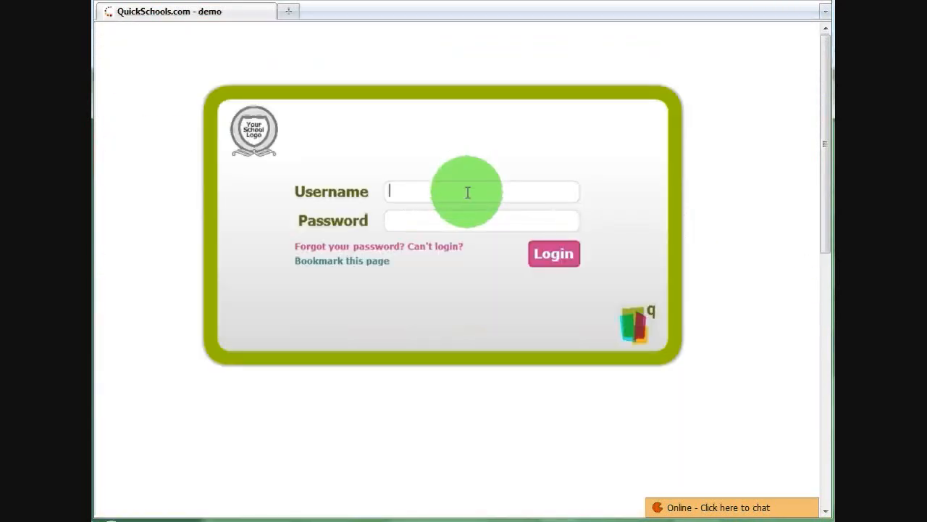
{"action": "type", "text": "principal"}
{"action": "key", "text": "Return"}
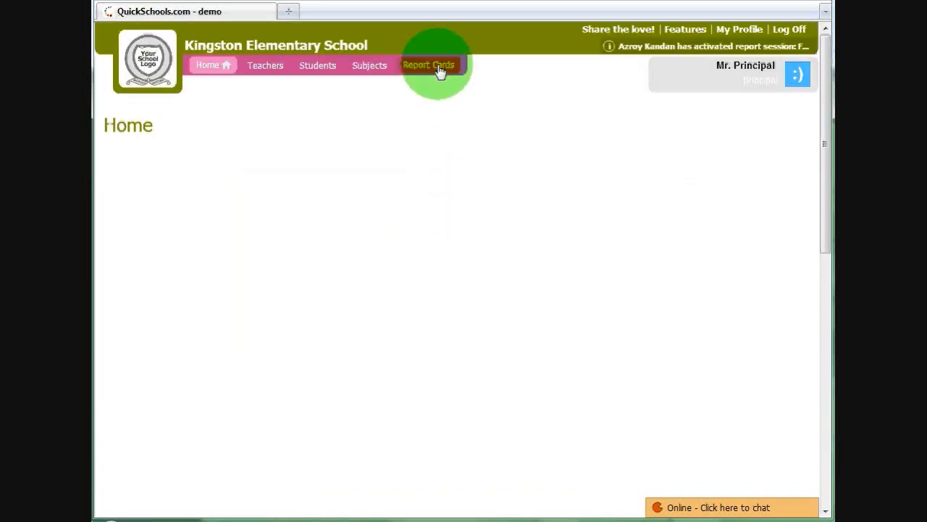
Open the principal-level list of Fall 2010 report cards requiring action and submit the listed student's academic report
{"action": "left_click", "coordinate": [439, 67]}
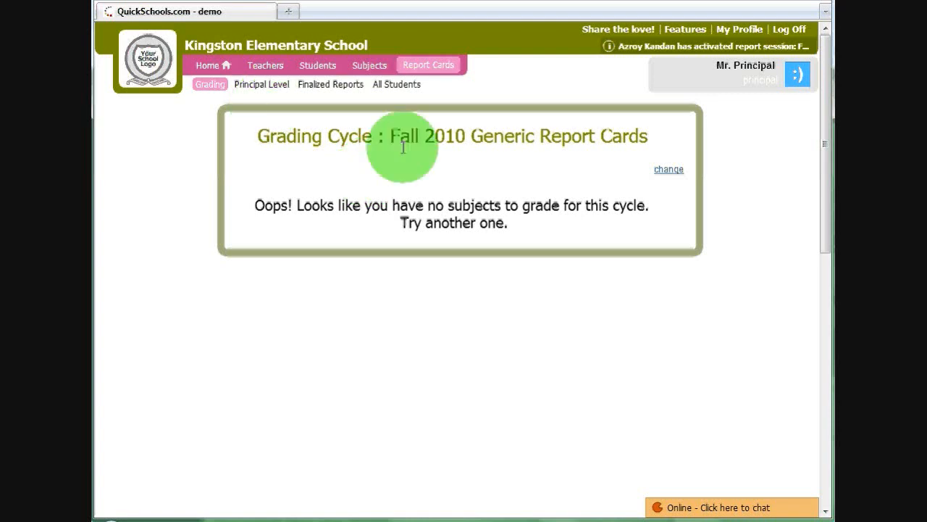
{"action": "left_click", "coordinate": [262, 85]}
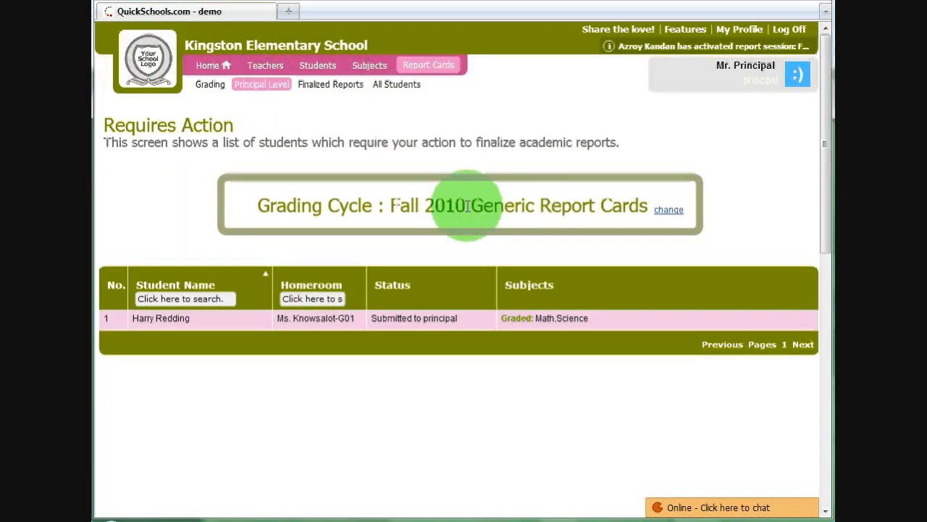
{"action": "left_click_drag", "start_coordinate": [399, 206], "coordinate": [589, 206]}
{"action": "left_click", "coordinate": [392, 315]}
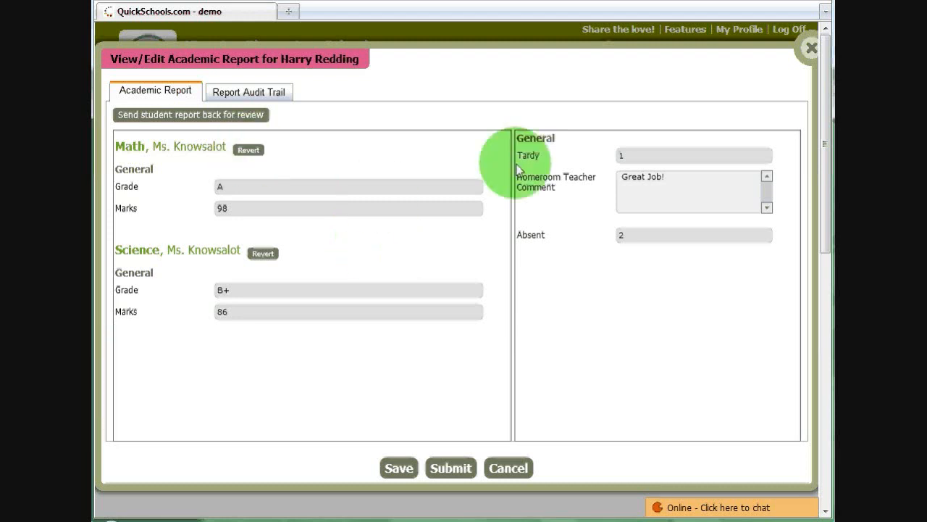
{"action": "left_click", "coordinate": [455, 464]}
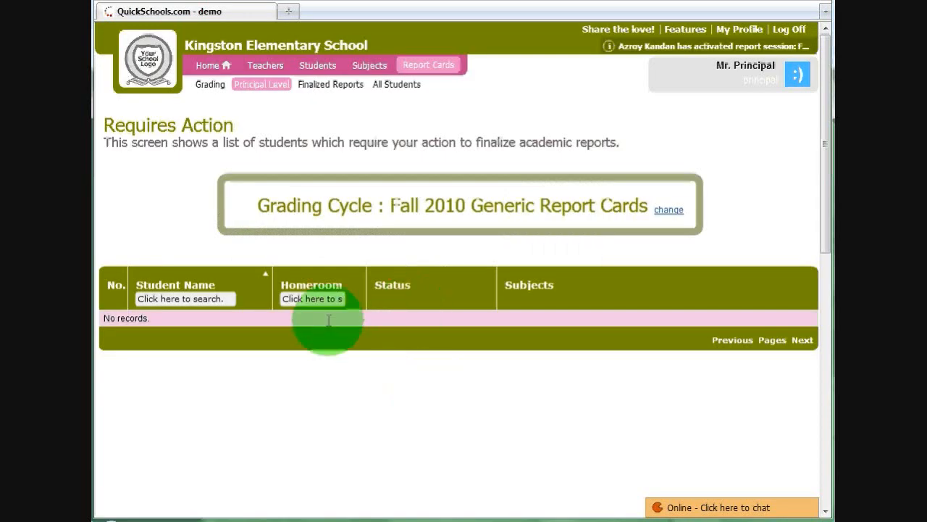
Open the finalized report cards list, view the listed student's academic report in Adobe Reader, examine its grades and comments, and close it
{"action": "left_click", "coordinate": [323, 93]}
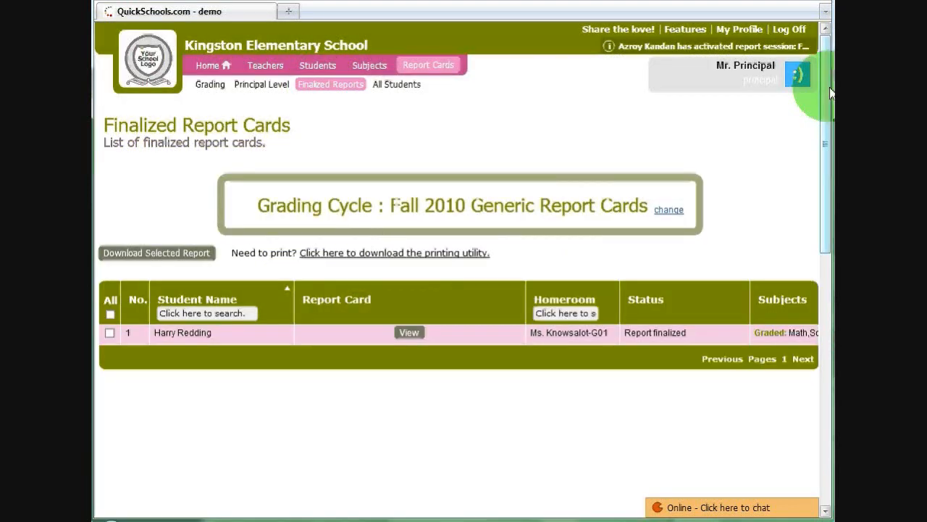
{"action": "scroll", "coordinate": [829, 94], "scroll_direction": "down", "scroll_amount": 1}
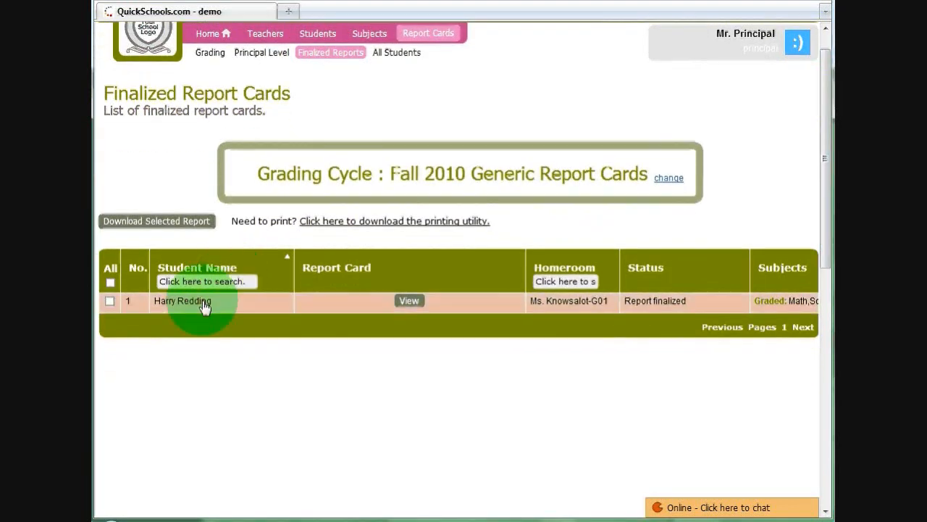
{"action": "left_click", "coordinate": [408, 302]}
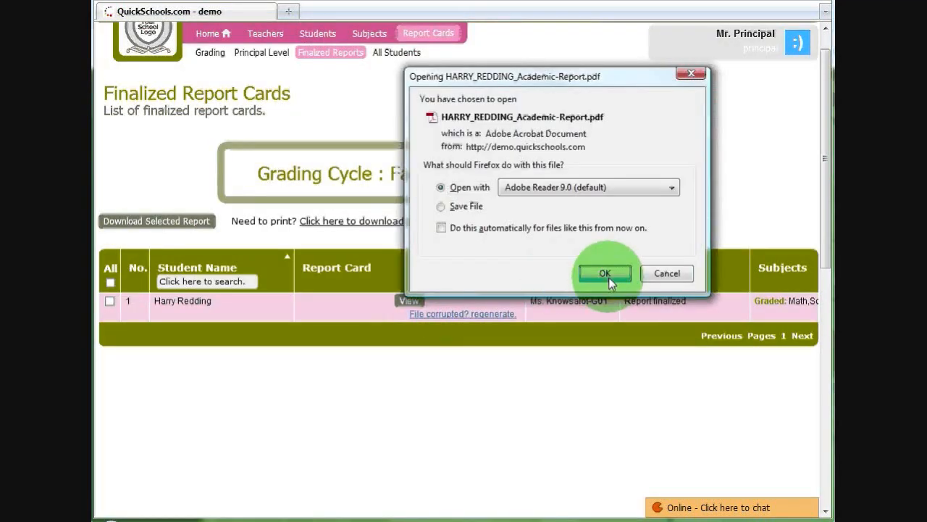
{"action": "left_click", "coordinate": [605, 274]}
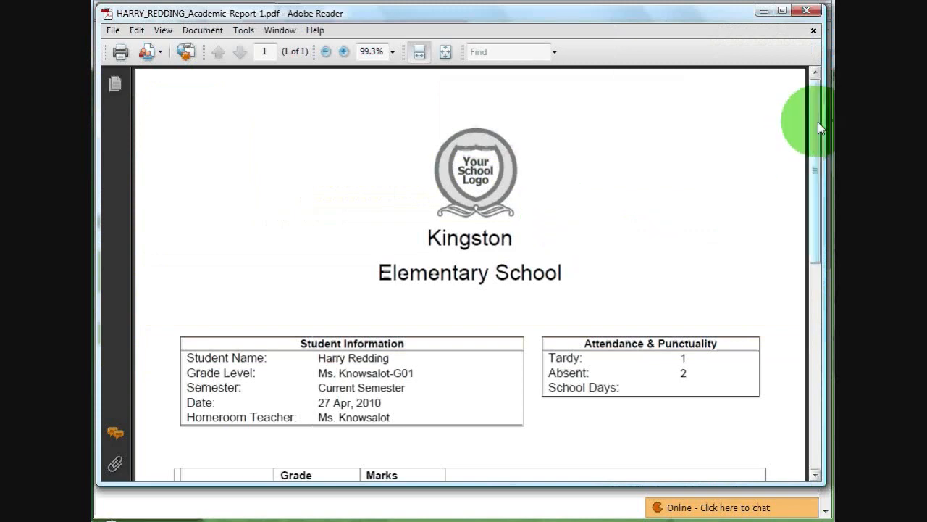
{"action": "mouse_move", "coordinate": [817, 121]}
{"action": "left_mouse_down"}
{"action": "mouse_move", "coordinate": [822, 324]}
{"action": "mouse_move", "coordinate": [817, 248]}
{"action": "mouse_move", "coordinate": [765, 246]}
{"action": "left_mouse_up"}
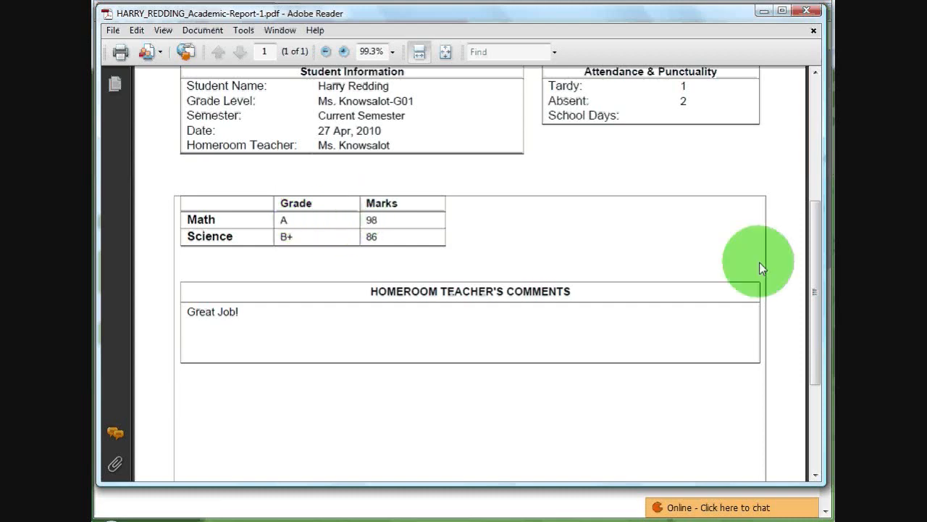
{"action": "left_click_drag", "start_coordinate": [816, 248], "coordinate": [819, 75]}
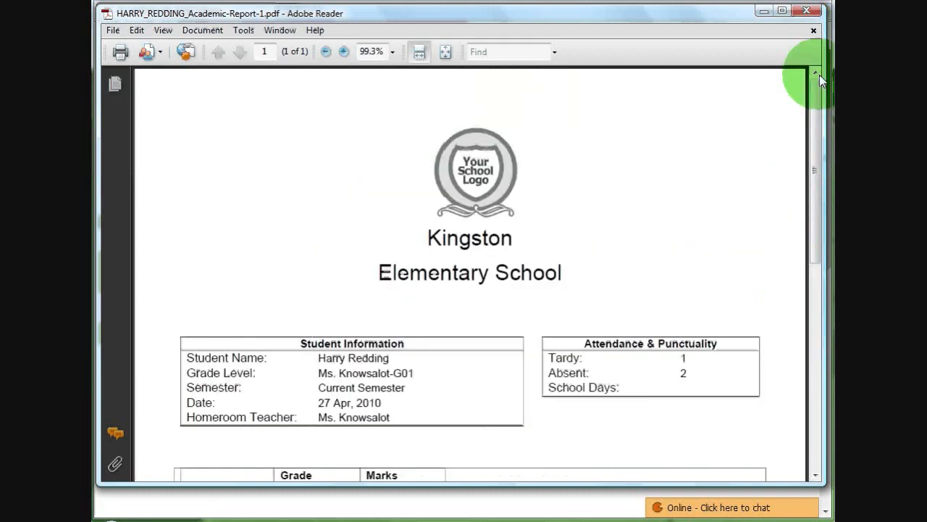
{"action": "left_click", "coordinate": [807, 11]}
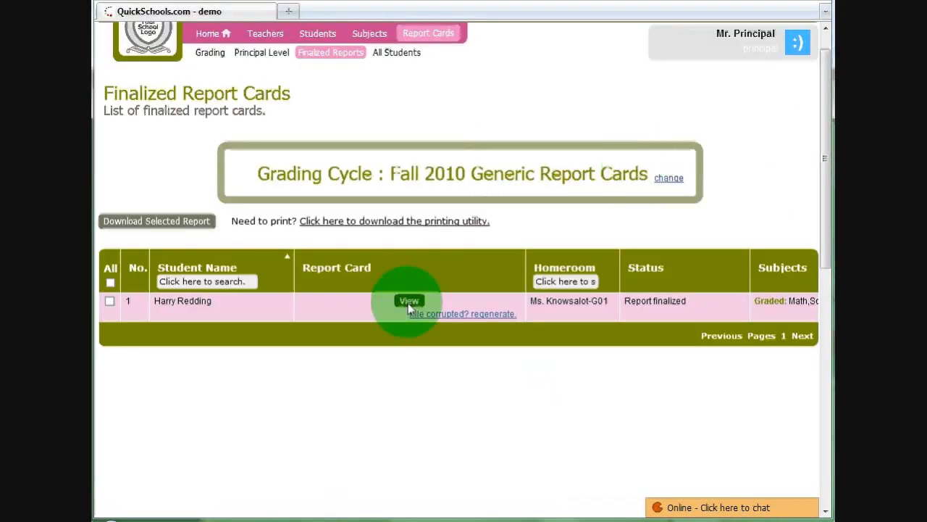
Search the school's student list by the student's first name and open the reports section of that student's record
{"action": "scroll", "coordinate": [824, 183], "scroll_direction": "up", "scroll_amount": 1}
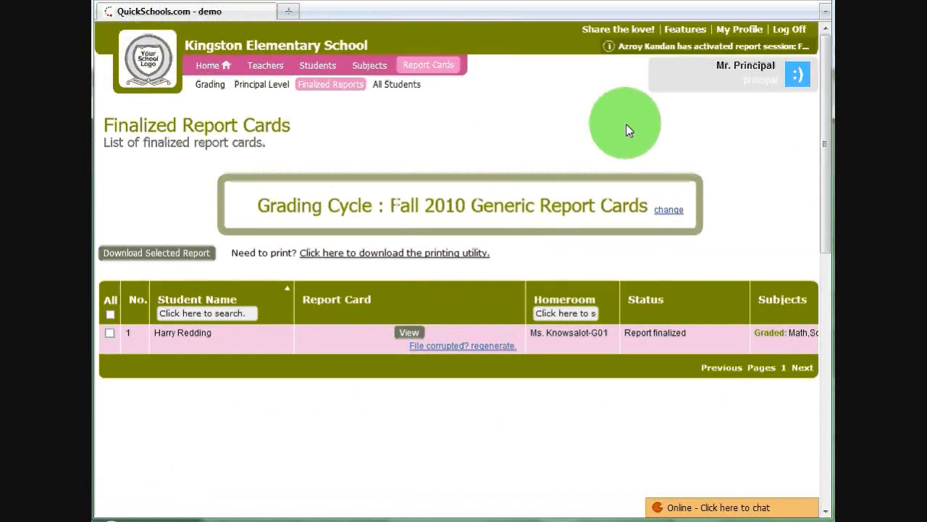
{"action": "left_click", "coordinate": [314, 67]}
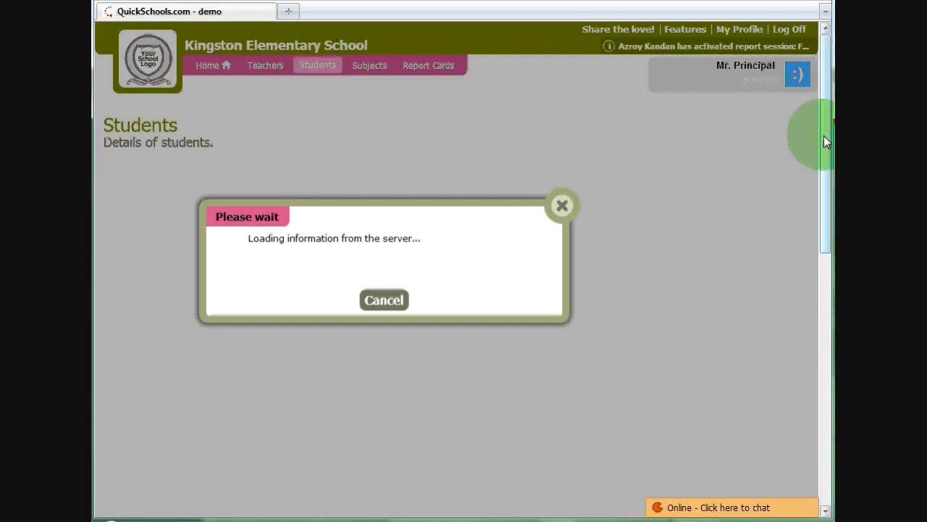
{"action": "left_click_drag", "start_coordinate": [824, 136], "coordinate": [828, 151]}
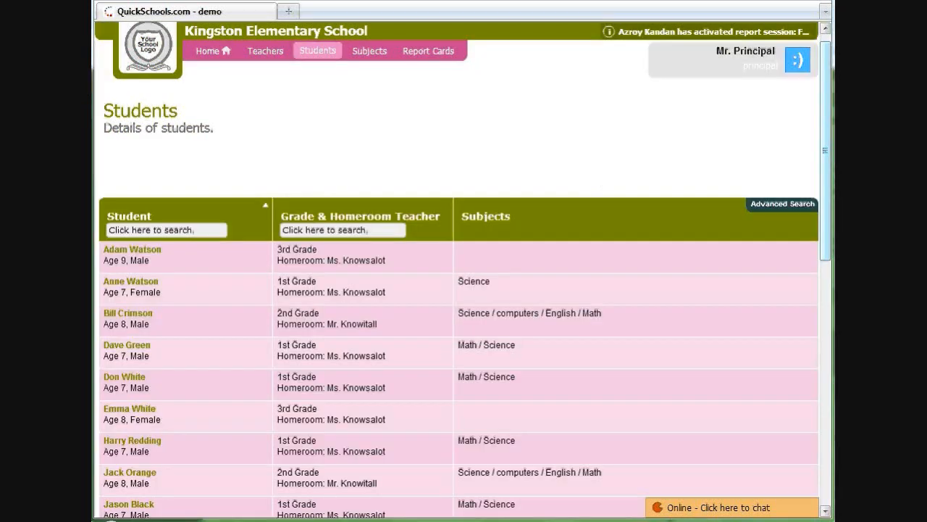
{"action": "left_click", "coordinate": [154, 229]}
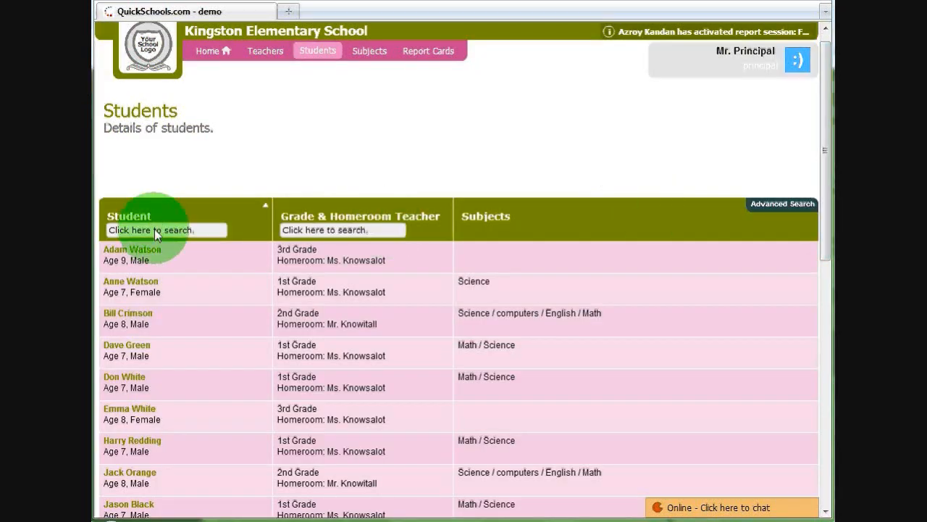
{"action": "type", "text": "harry"}
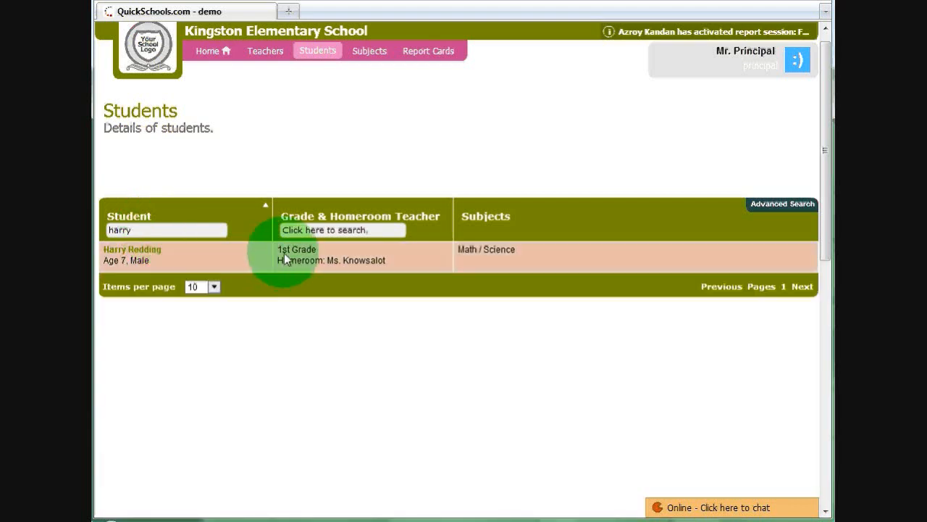
{"action": "left_click", "coordinate": [284, 254]}
{"action": "left_click", "coordinate": [378, 98]}
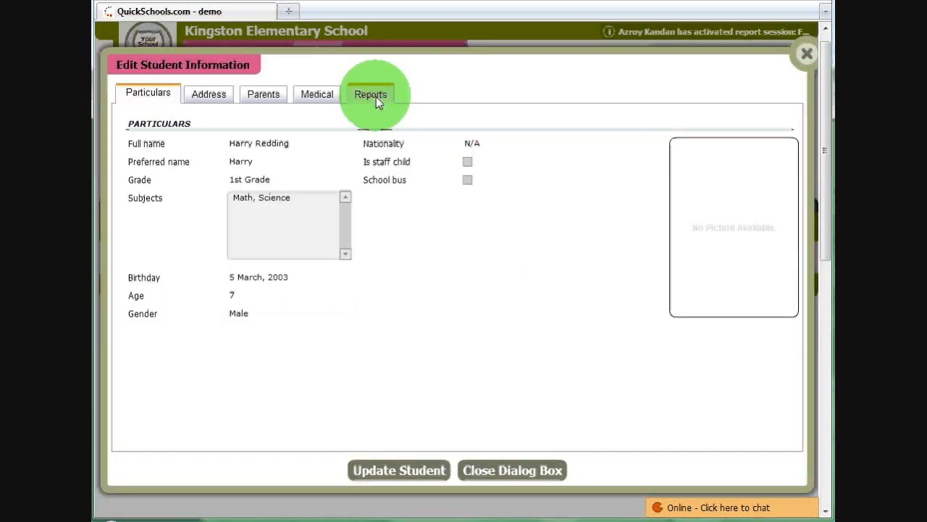
{"action": "left_click", "coordinate": [377, 97]}
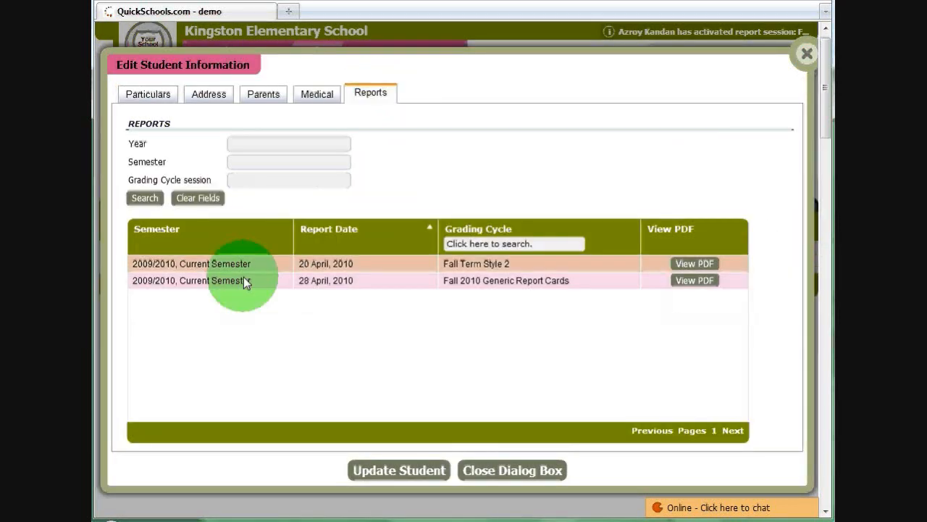
View the PDF for the Fall 2010 Generic Report Cards grading cycle from the student's record in Adobe Reader, and close it
{"action": "left_click", "coordinate": [244, 279]}
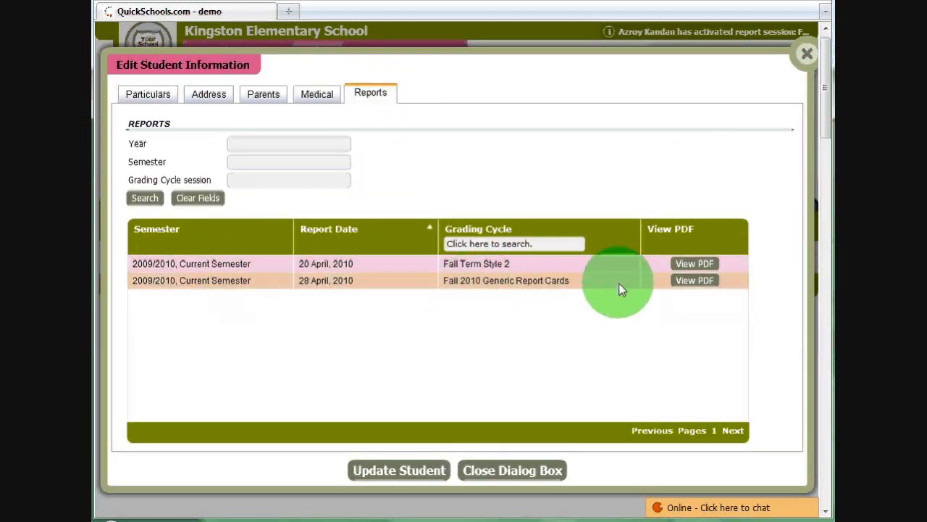
{"action": "left_click", "coordinate": [696, 280]}
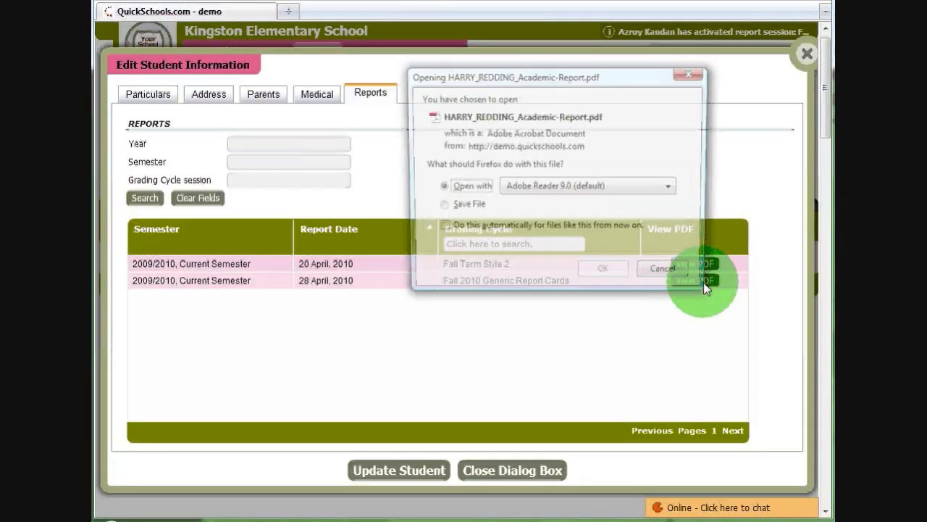
{"action": "left_click", "coordinate": [605, 273]}
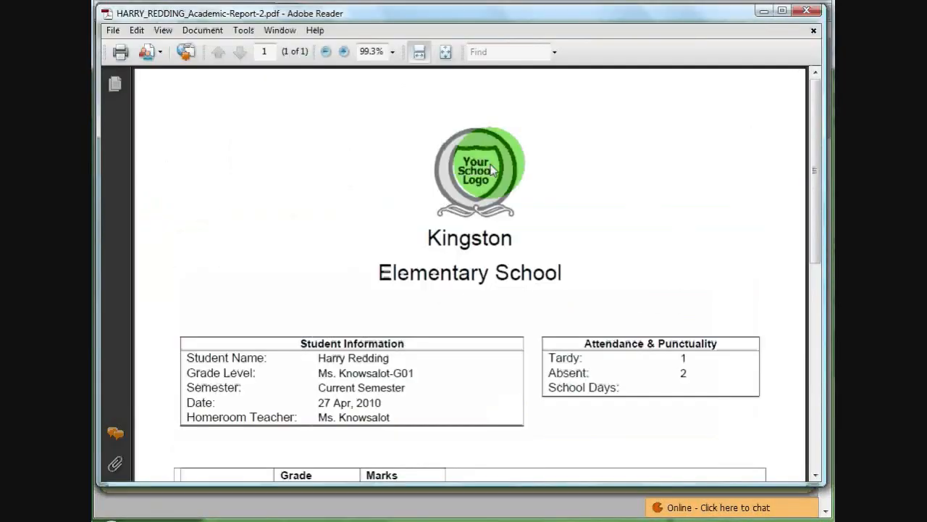
{"action": "left_click_drag", "start_coordinate": [815, 105], "coordinate": [804, 89]}
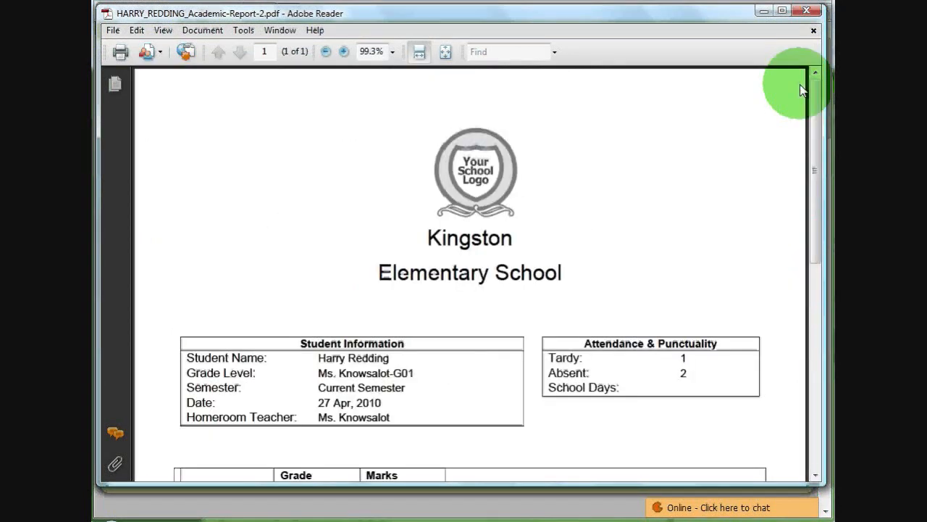
{"action": "left_click", "coordinate": [806, 13]}
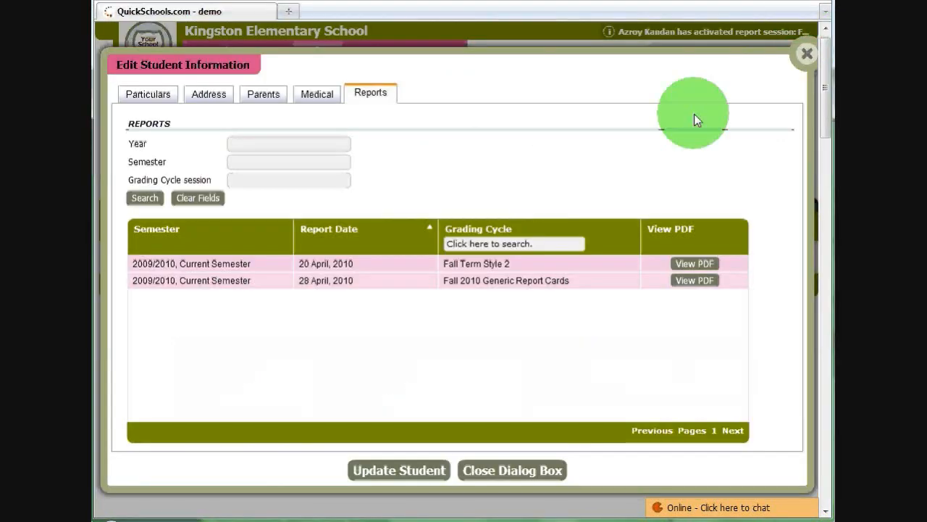